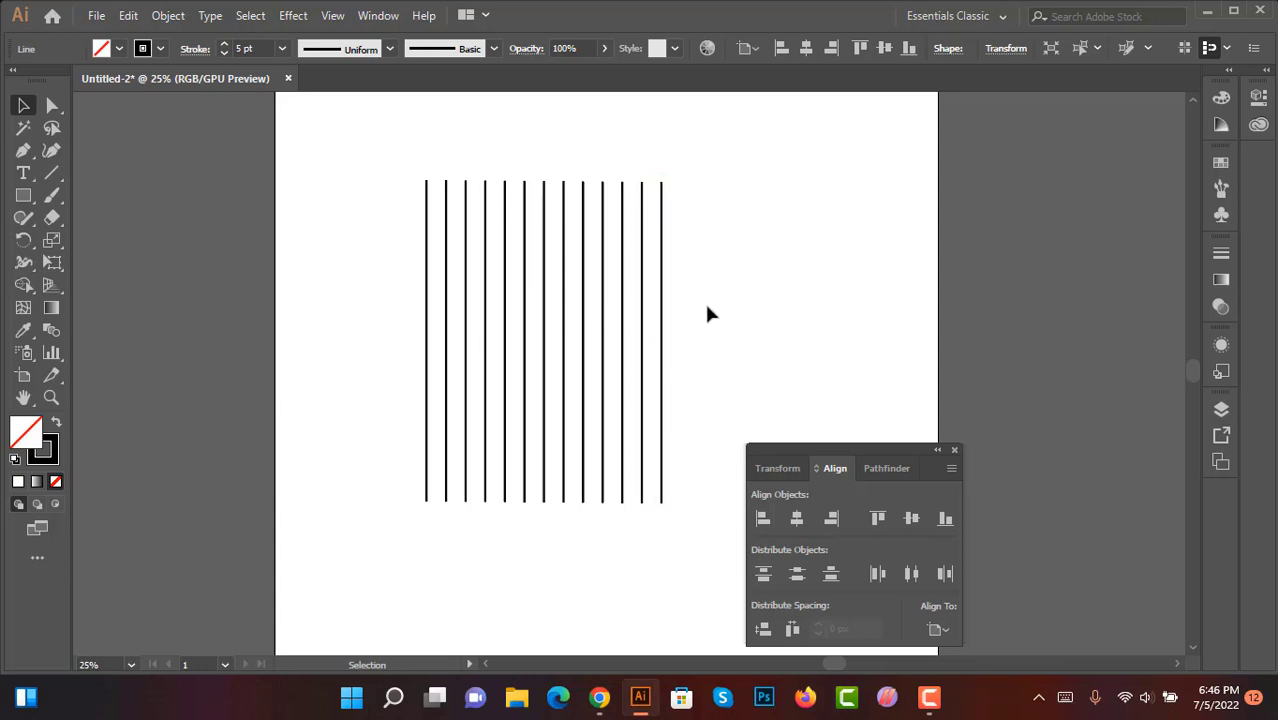
- Rotate a copy of the vertical lines by 90 degrees over the originals to form a square grid
{"action": "left_click", "coordinate": [550, 365]}
{"action": "key", "text": "ctrl+minus"}
{"action": "left_click_drag", "start_coordinate": [789, 415], "coordinate": [789, 415]}
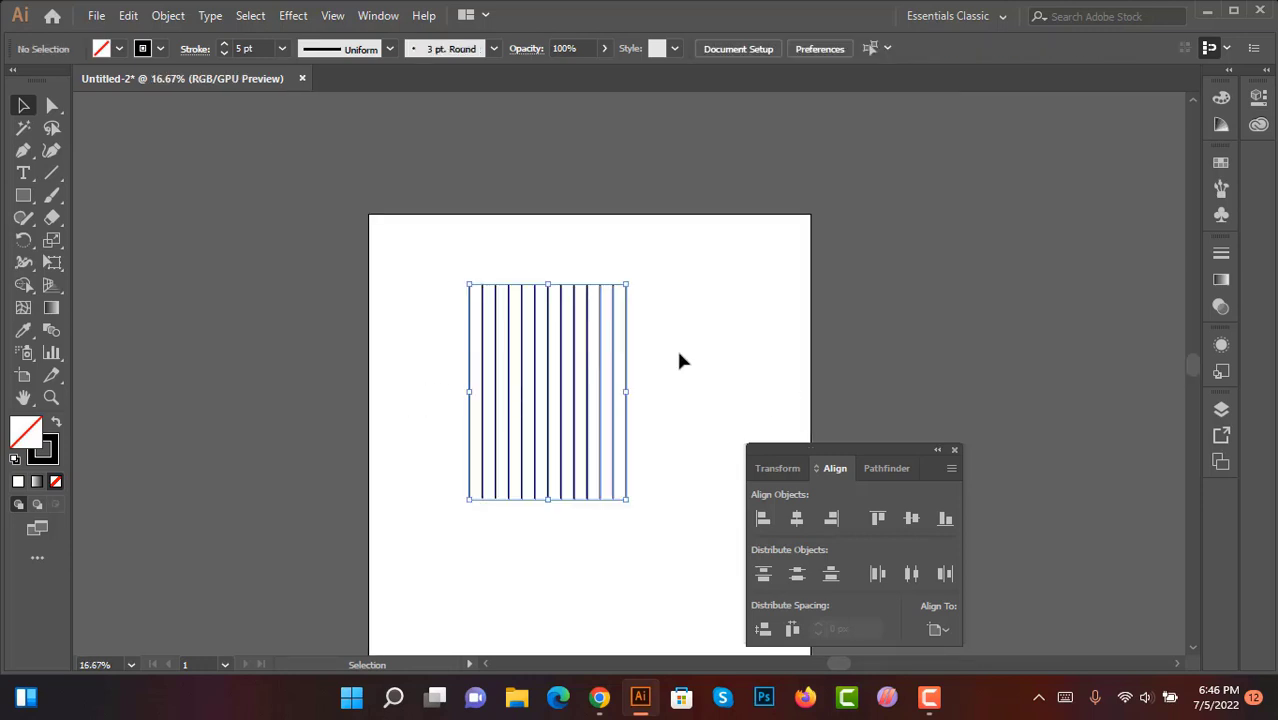
{"action": "key", "text": "ctrl+plus"}
{"action": "key", "text": "a"}
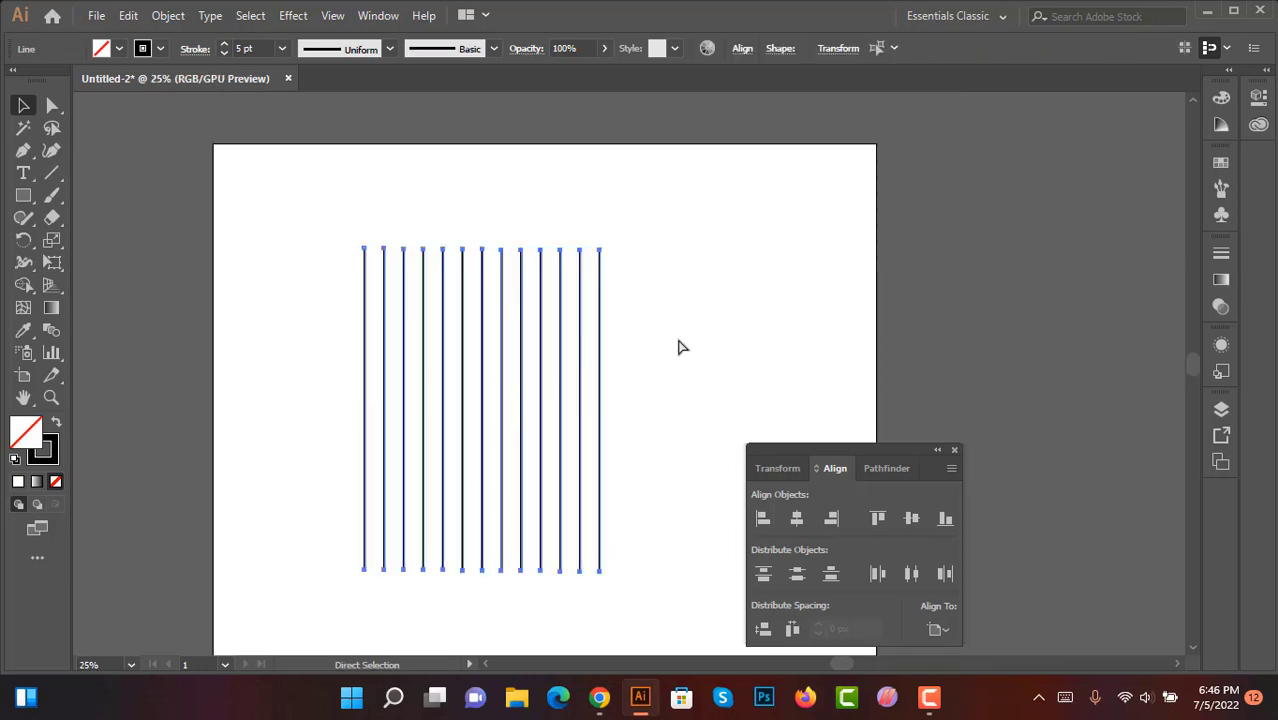
{"action": "key", "text": "v"}
{"action": "left_click_drag", "start_coordinate": [609, 245], "coordinate": [653, 506]}
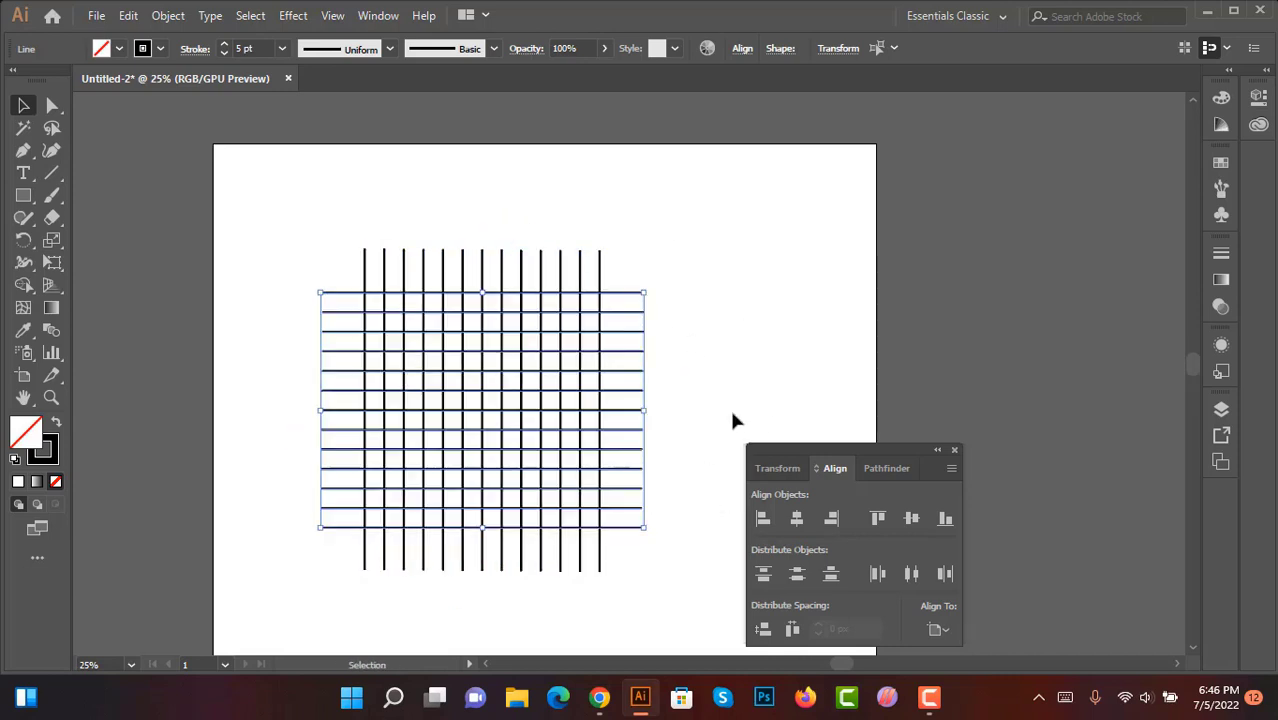
{"action": "left_click", "coordinate": [748, 338]}
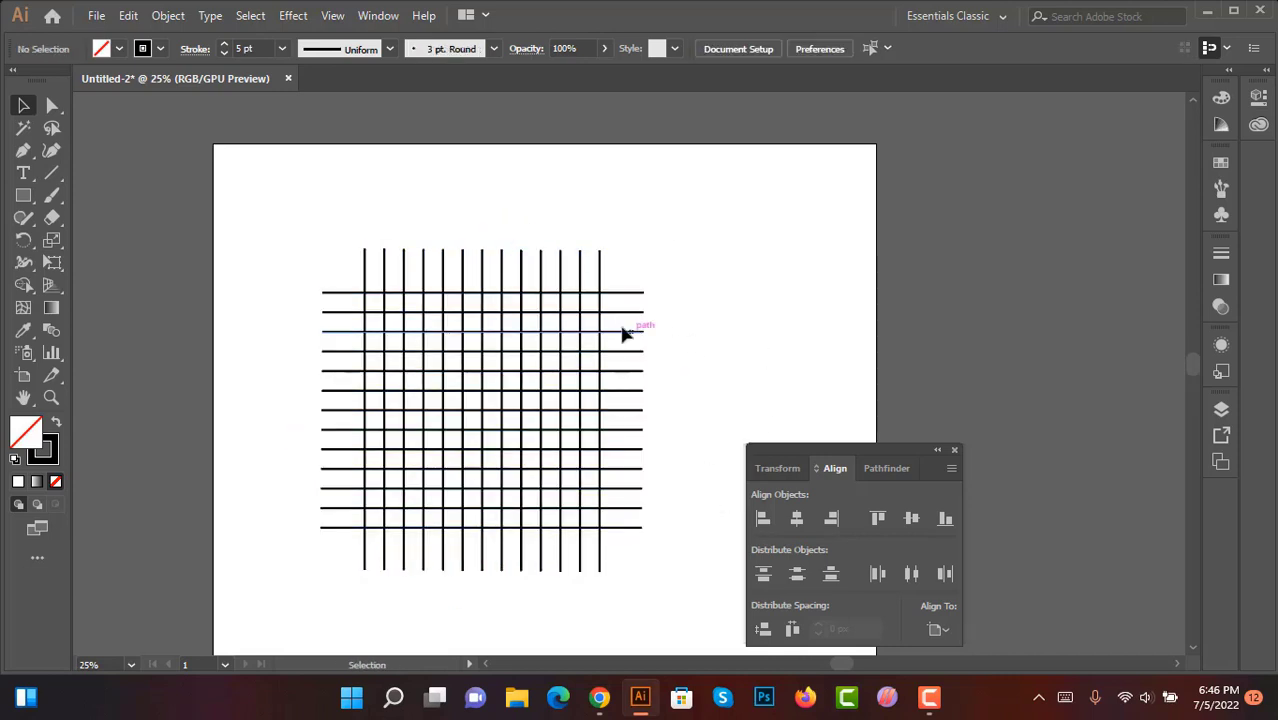
- Select all the grid lines and reduce their stroke weight to 2 pt
{"action": "scroll", "coordinate": [362, 308], "scroll_direction": "up", "scroll_amount": 1}
{"action": "scroll", "coordinate": [300, 189], "scroll_direction": "down", "scroll_amount": 1}
{"action": "left_click_drag", "start_coordinate": [300, 189], "coordinate": [626, 518]}
{"action": "scroll", "coordinate": [263, 48], "scroll_direction": "down", "scroll_amount": 3}
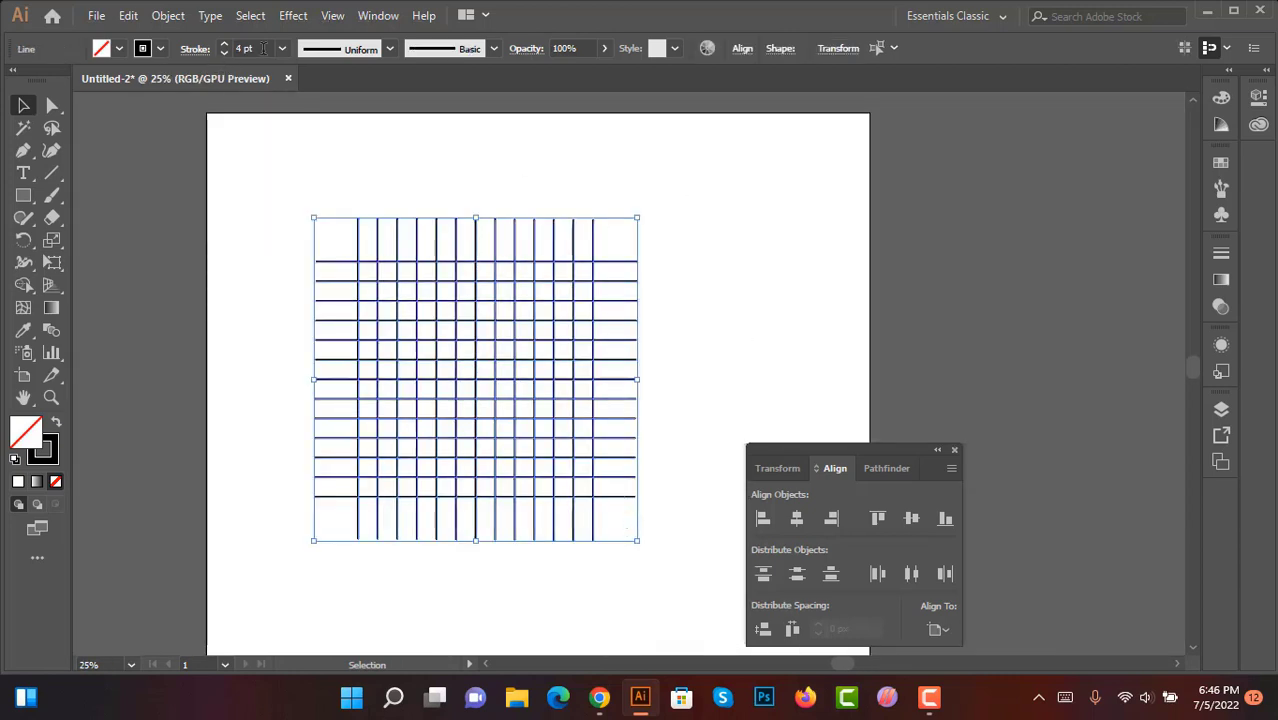
{"action": "left_click", "coordinate": [724, 297]}
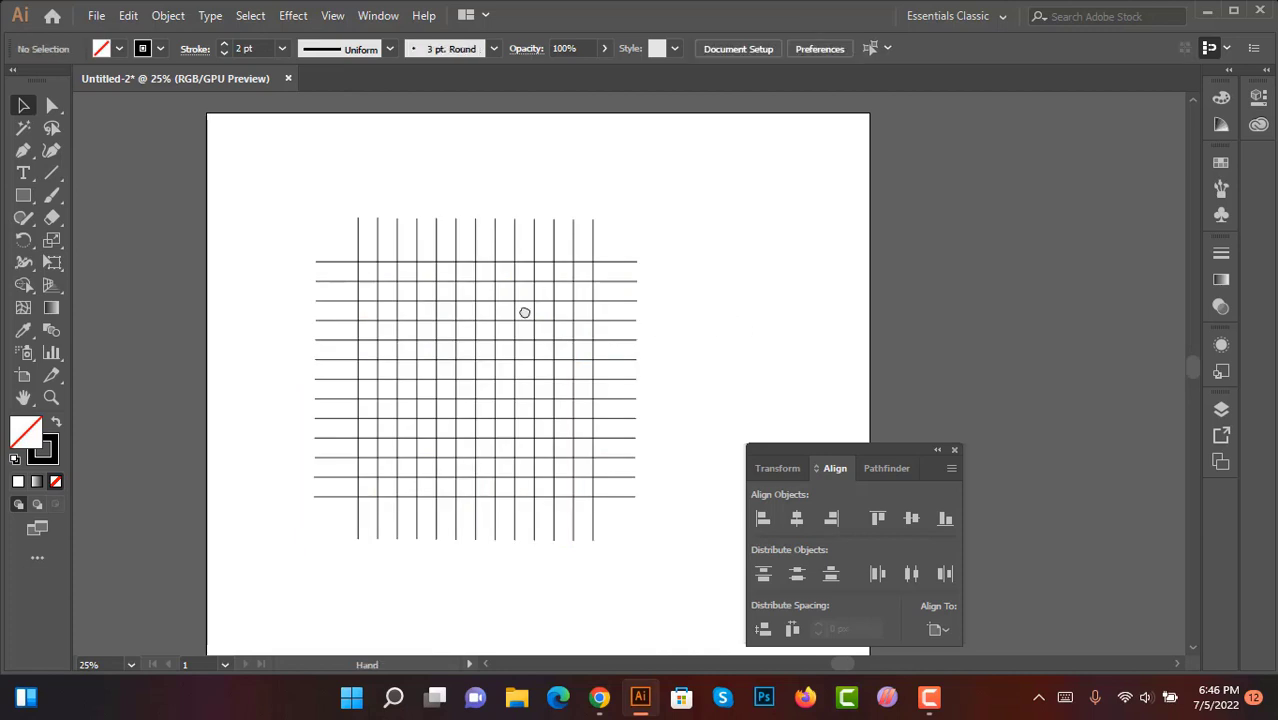
- Draw an unfilled circle with the Ellipse tool, four grid cells in diameter, in the upper middle of the grid
{"action": "scroll", "coordinate": [656, 314], "scroll_direction": "up", "scroll_amount": 1}
{"action": "left_click_drag", "start_coordinate": [841, 275], "coordinate": [777, 258]}
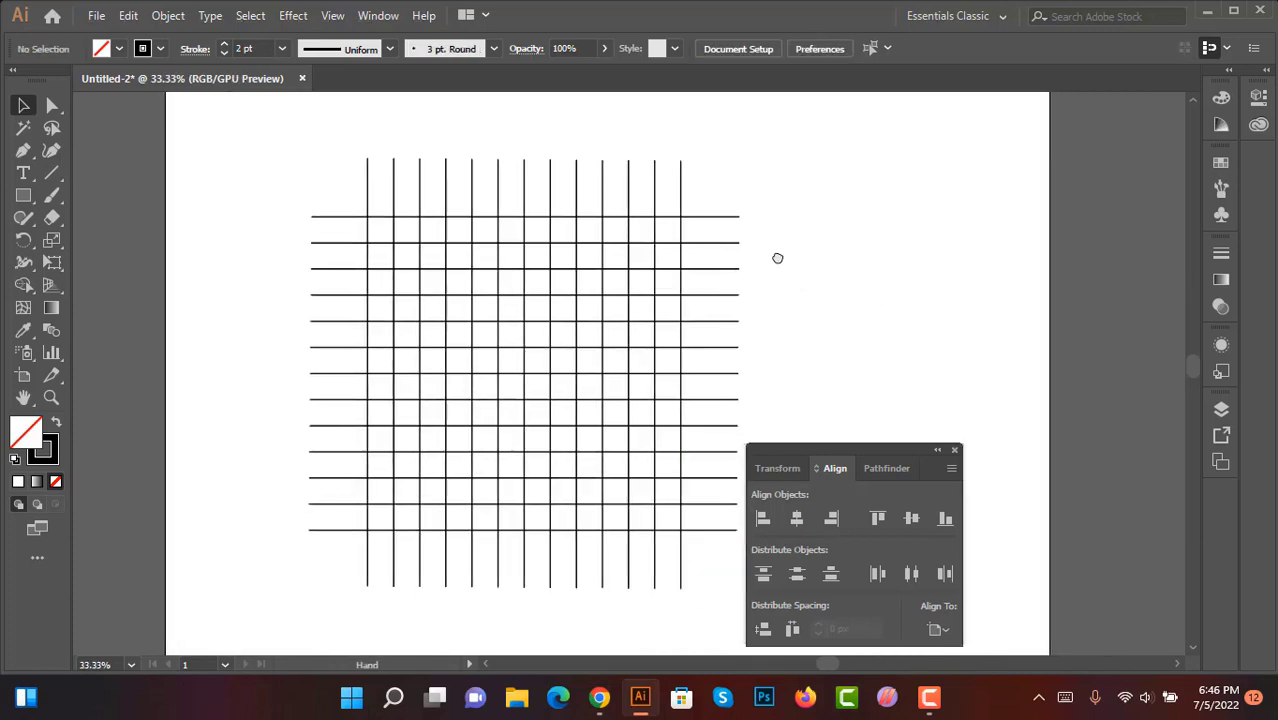
{"action": "scroll", "coordinate": [645, 267], "scroll_direction": "up", "scroll_amount": 1}
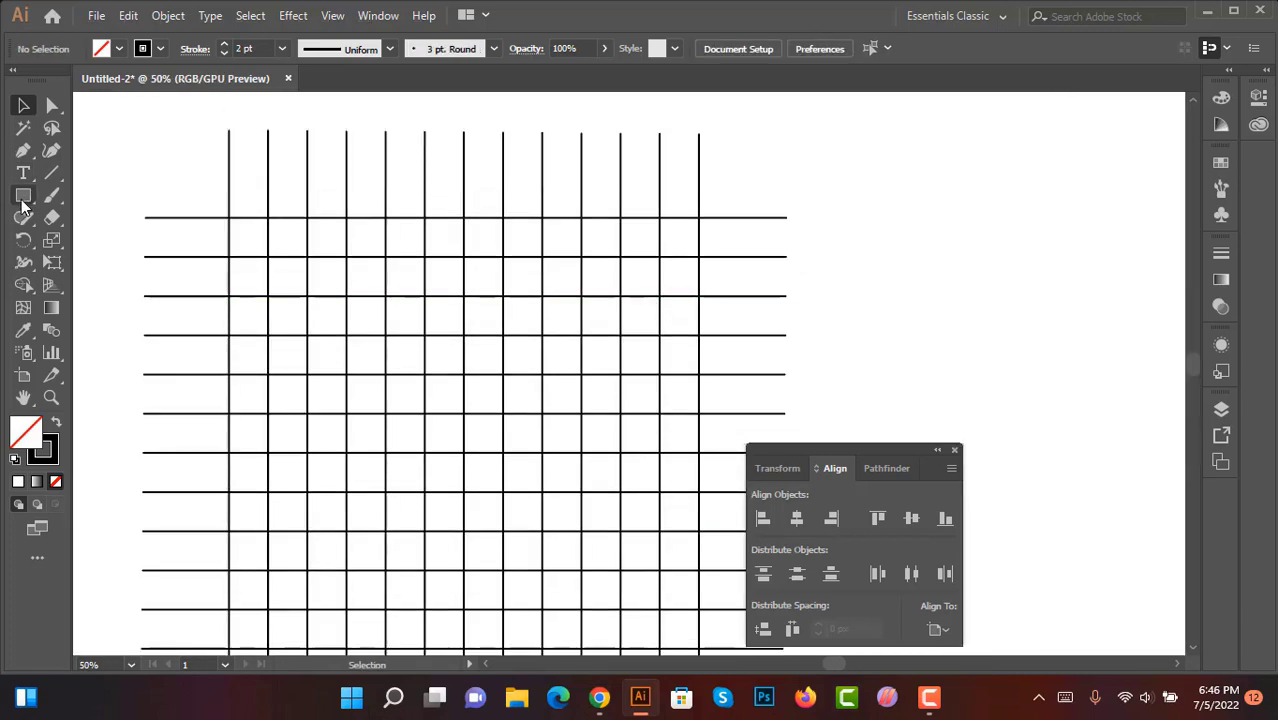
{"action": "left_click_drag", "start_coordinate": [24, 196], "coordinate": [74, 240]}
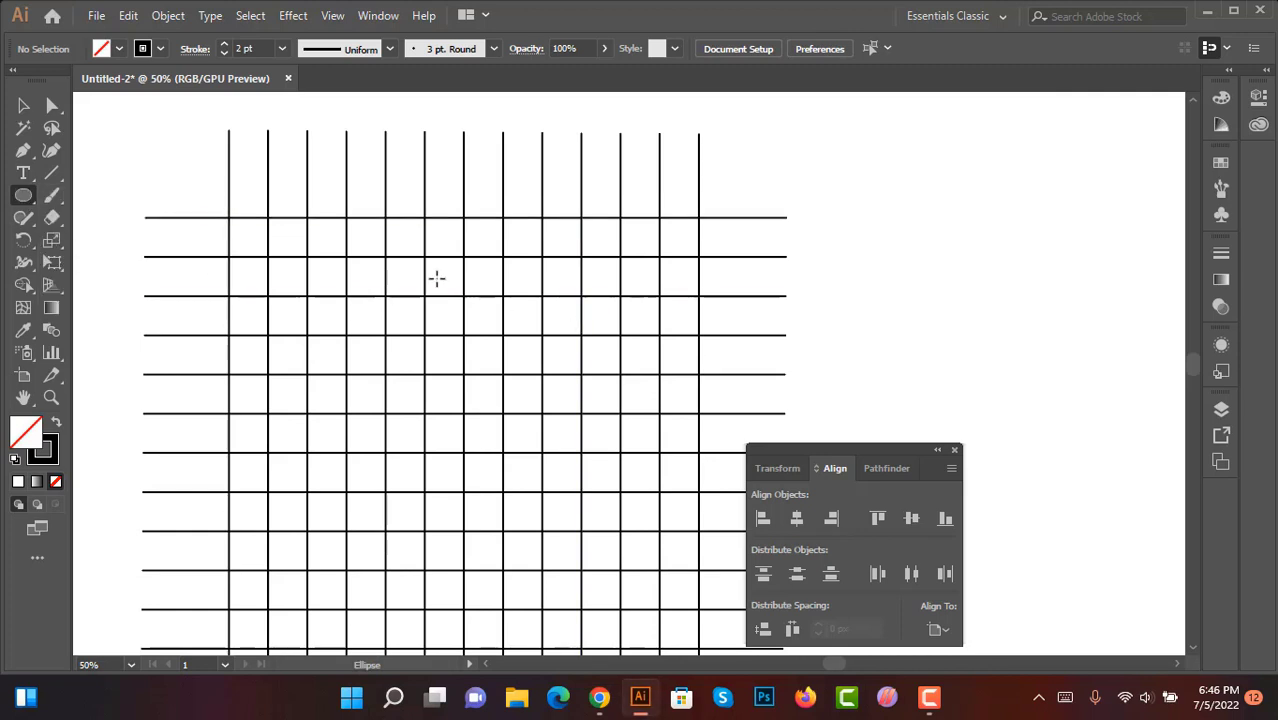
{"action": "mouse_move", "coordinate": [436, 278]}
{"action": "left_mouse_down"}
{"action": "mouse_move", "coordinate": [616, 428]}
{"action": "mouse_move", "coordinate": [587, 374]}
{"action": "left_mouse_up"}
{"action": "scroll", "coordinate": [485, 314], "scroll_direction": "up", "scroll_amount": 2}
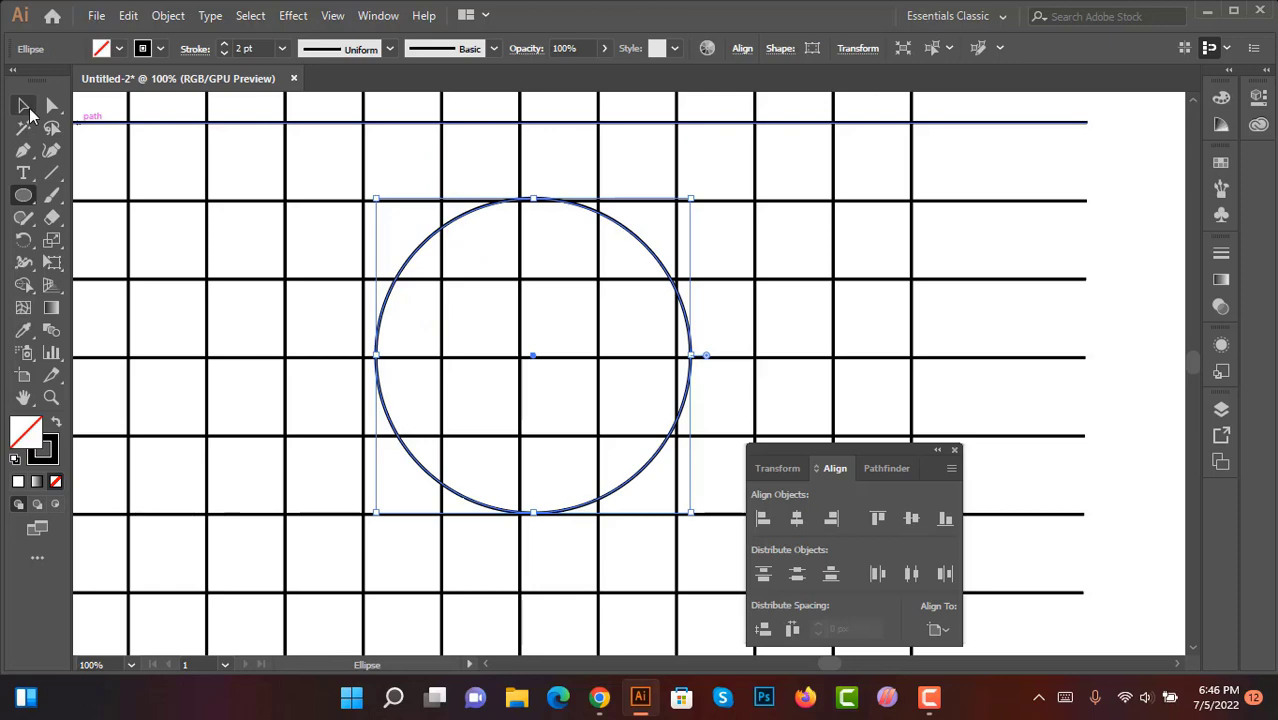
- Move the circle so its sides touch the grid lines bounding a four-by-four block of cells
{"action": "left_click", "coordinate": [26, 108]}
{"action": "scroll", "coordinate": [705, 300], "scroll_direction": "up", "scroll_amount": 1}
{"action": "left_click_drag", "start_coordinate": [680, 340], "coordinate": [658, 344]}
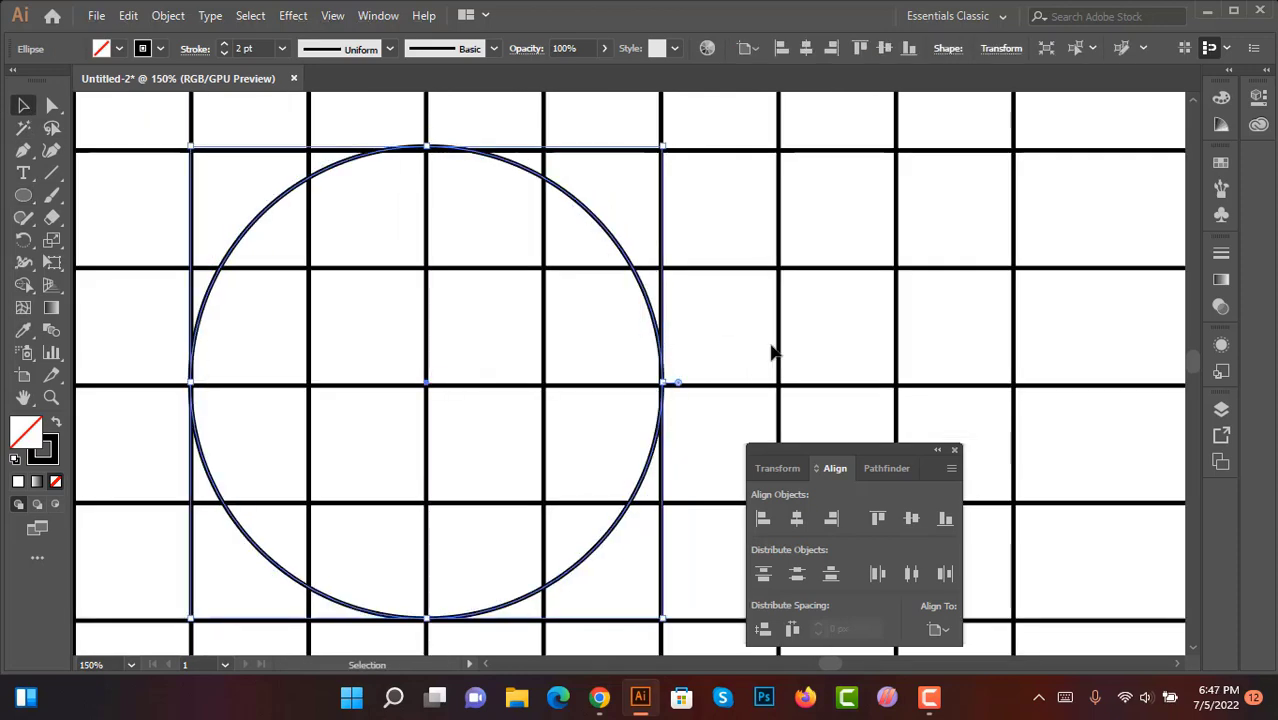
{"action": "scroll", "coordinate": [770, 350], "scroll_direction": "down", "scroll_amount": 2}
{"action": "scroll", "coordinate": [770, 355], "scroll_direction": "down", "scroll_amount": 2}
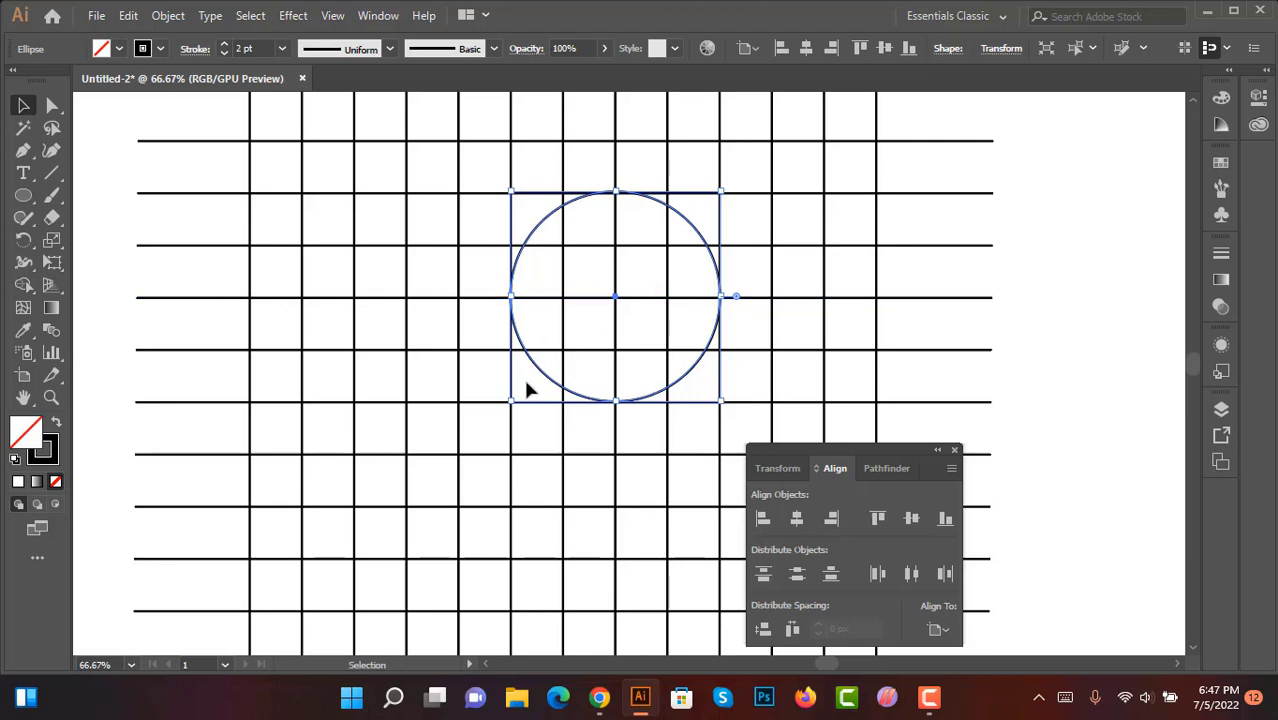
- Duplicate the circle to its lower left, shrink the copy to slightly under two cells wide, and fit it against the grid lines
{"action": "left_click_drag", "start_coordinate": [537, 370], "coordinate": [421, 562]}
{"action": "left_click_drag", "start_coordinate": [604, 594], "coordinate": [458, 550]}
{"action": "key", "text": "ctrl+equal"}
{"action": "key", "text": "ctrl+equal"}
{"action": "key", "text": "ctrl+equal"}
{"action": "scroll", "coordinate": [480, 480], "scroll_direction": "down", "scroll_amount": 3}
{"action": "left_click_drag", "start_coordinate": [493, 428], "coordinate": [600, 573]}
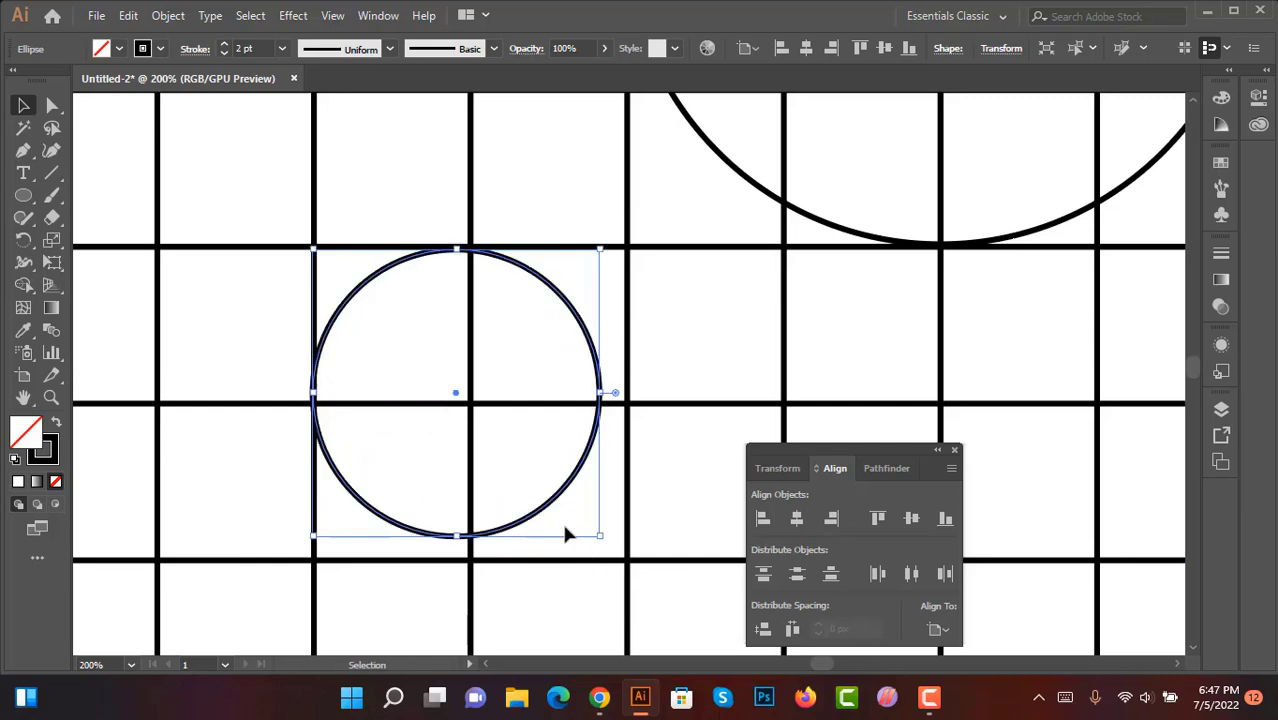
{"action": "scroll", "coordinate": [536, 477], "scroll_direction": "down", "scroll_amount": 1}
{"action": "scroll", "coordinate": [539, 471], "scroll_direction": "down", "scroll_amount": 2}
{"action": "scroll", "coordinate": [535, 463], "scroll_direction": "down", "scroll_amount": 3}
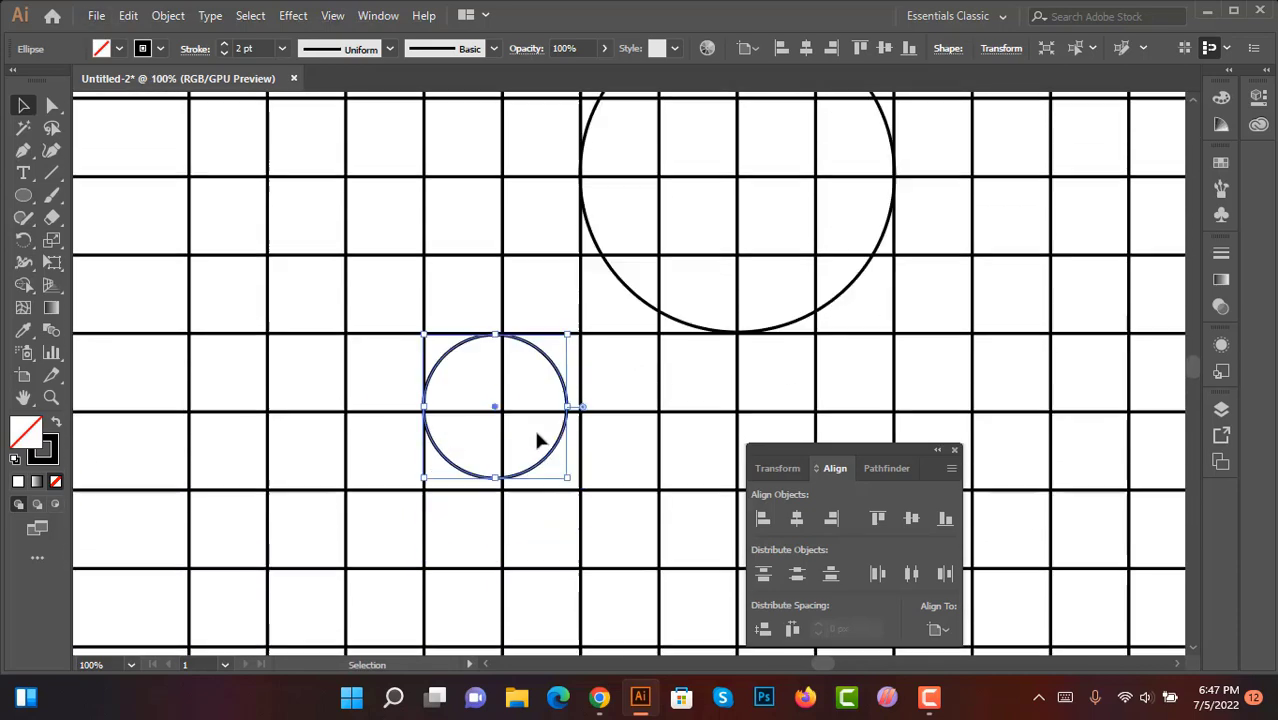
- Duplicate the small circle straight upward and align its top with the grid line at the large circle's top
{"action": "scroll", "coordinate": [537, 432], "scroll_direction": "up", "scroll_amount": 4}
{"action": "scroll", "coordinate": [537, 432], "scroll_direction": "down", "scroll_amount": 2}
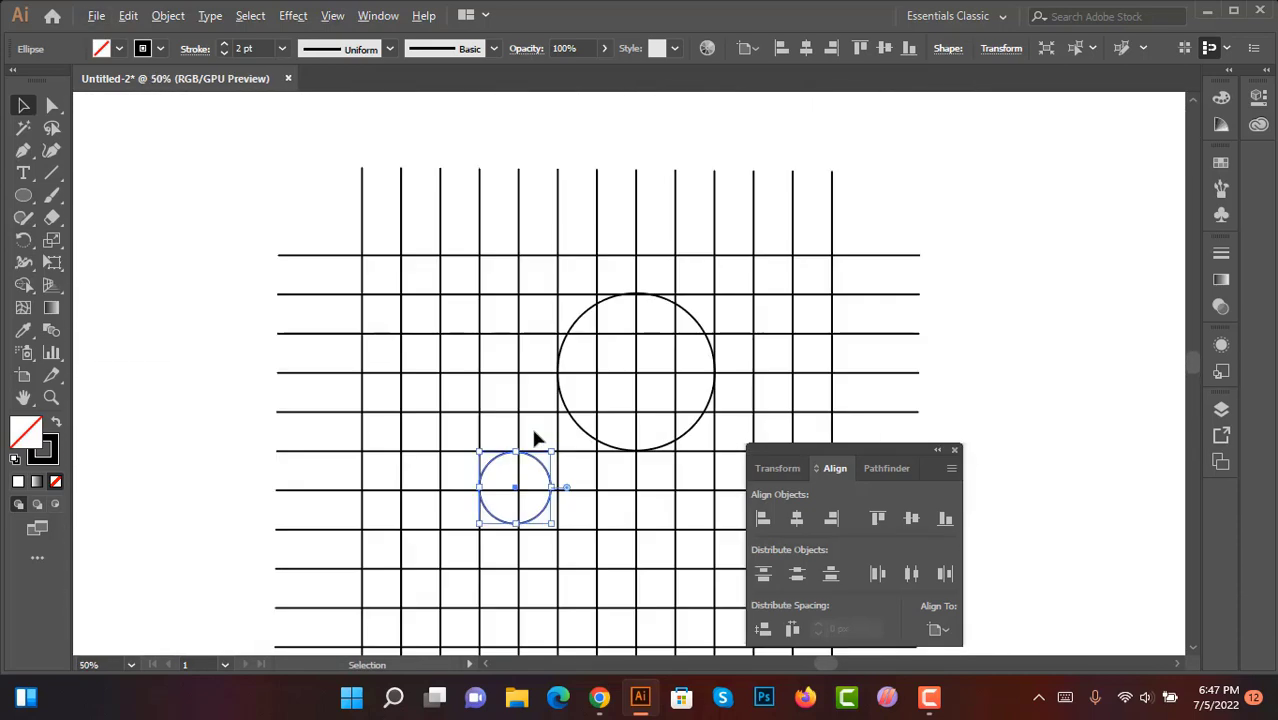
{"action": "left_click_drag", "start_coordinate": [545, 467], "coordinate": [545, 314]}
{"action": "scroll", "coordinate": [545, 314], "scroll_direction": "up", "scroll_amount": 1}
{"action": "scroll", "coordinate": [505, 291], "scroll_direction": "up", "scroll_amount": 1}
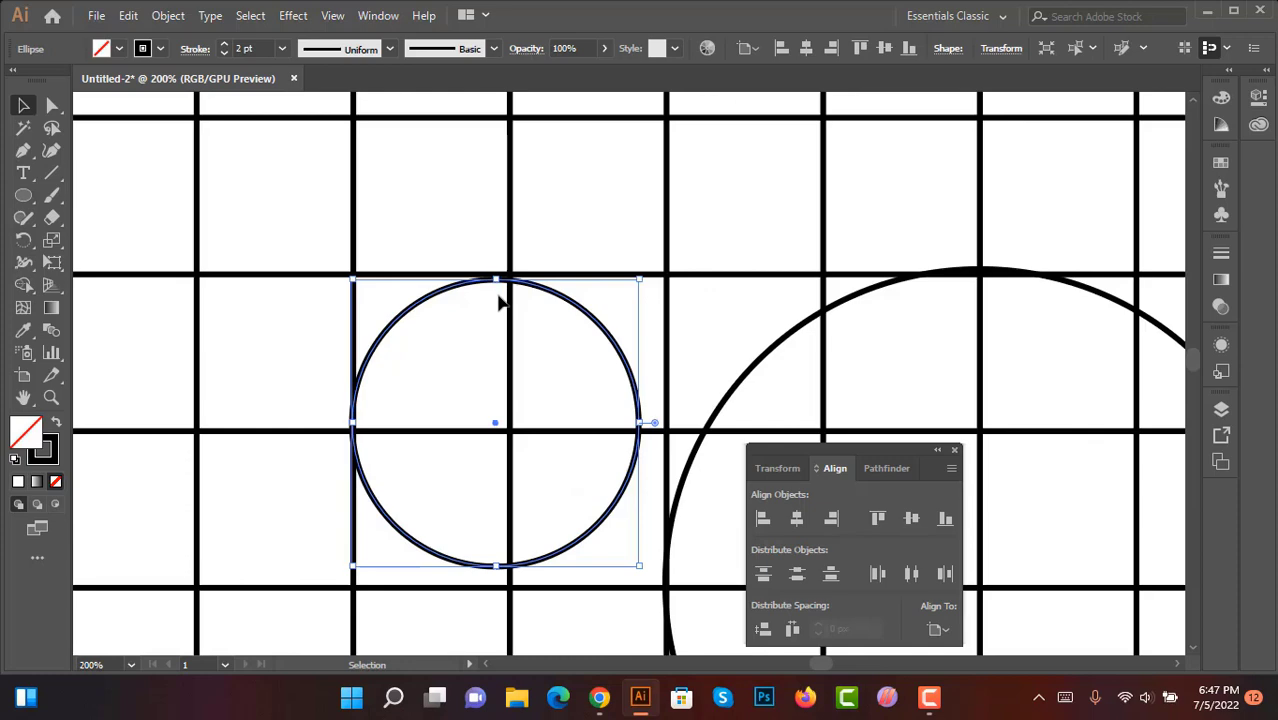
{"action": "scroll", "coordinate": [500, 303], "scroll_direction": "up", "scroll_amount": 1}
{"action": "scroll", "coordinate": [540, 345], "scroll_direction": "up", "scroll_amount": 1}
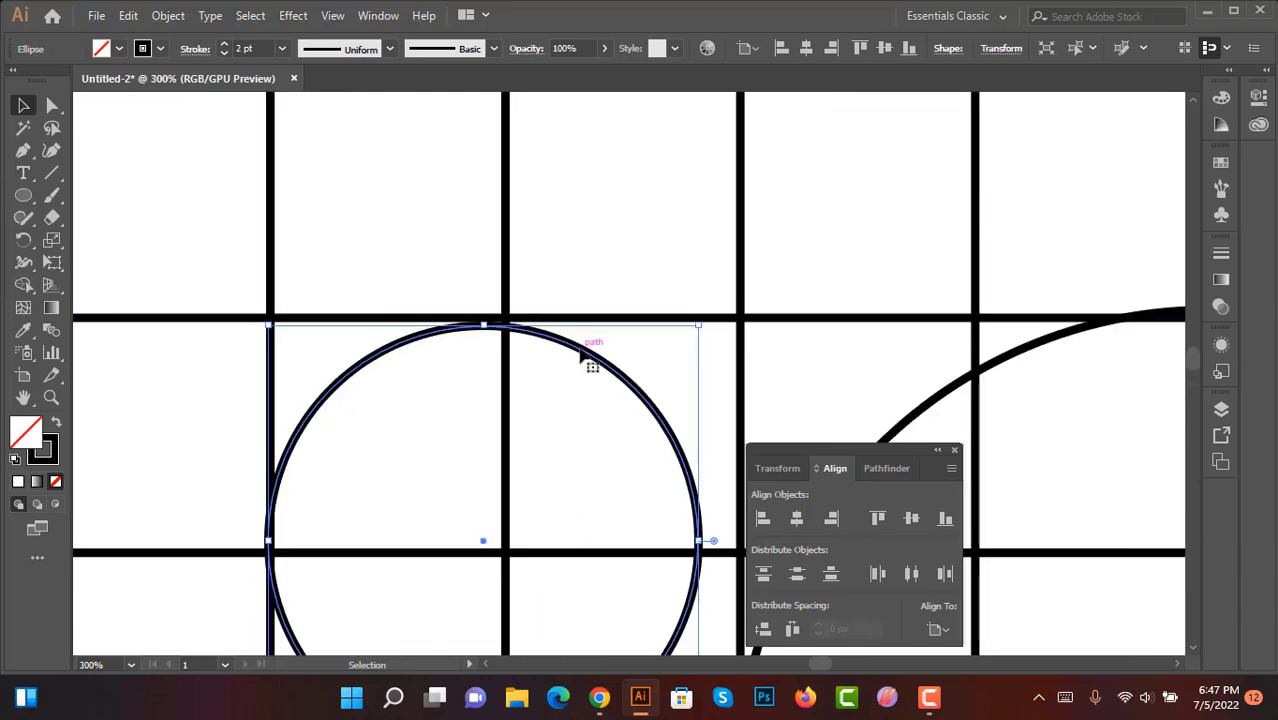
{"action": "left_click_drag", "start_coordinate": [580, 348], "coordinate": [575, 348]}
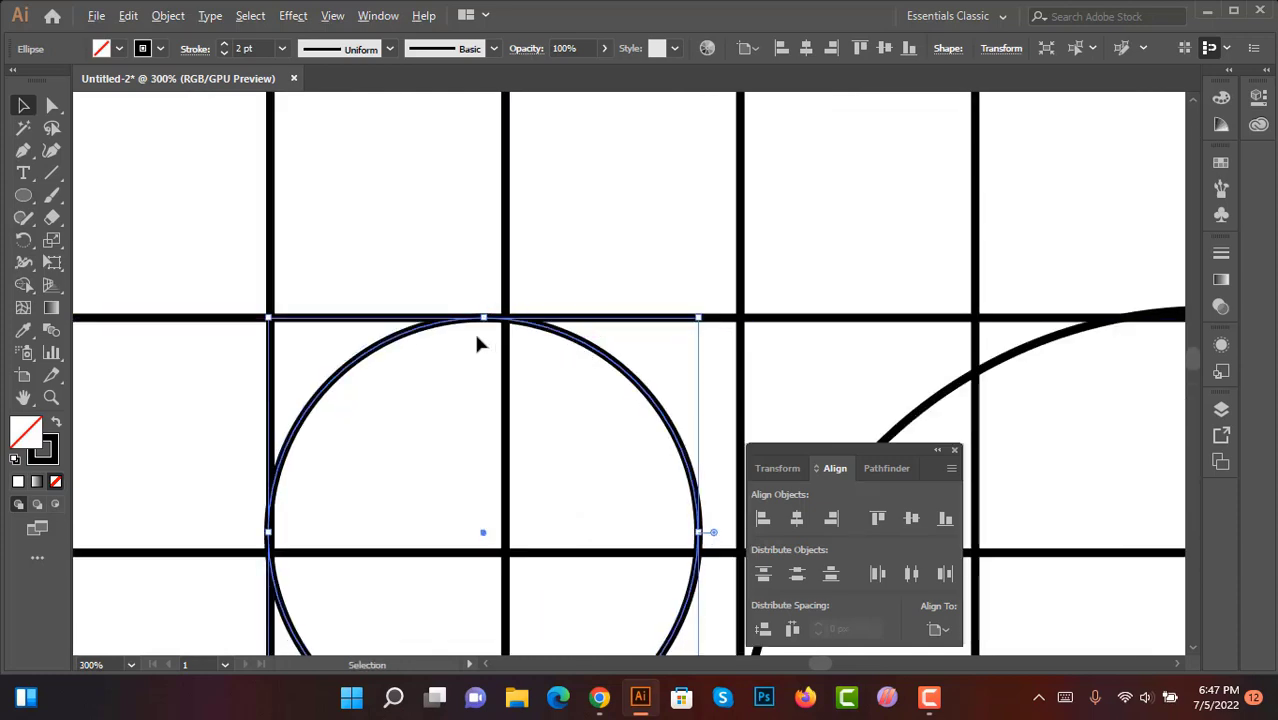
- Select all the artwork and use Shape Builder to merge the regions from the upper small circle along the large circle's upper right
{"action": "scroll", "coordinate": [477, 344], "scroll_direction": "down", "scroll_amount": 6}
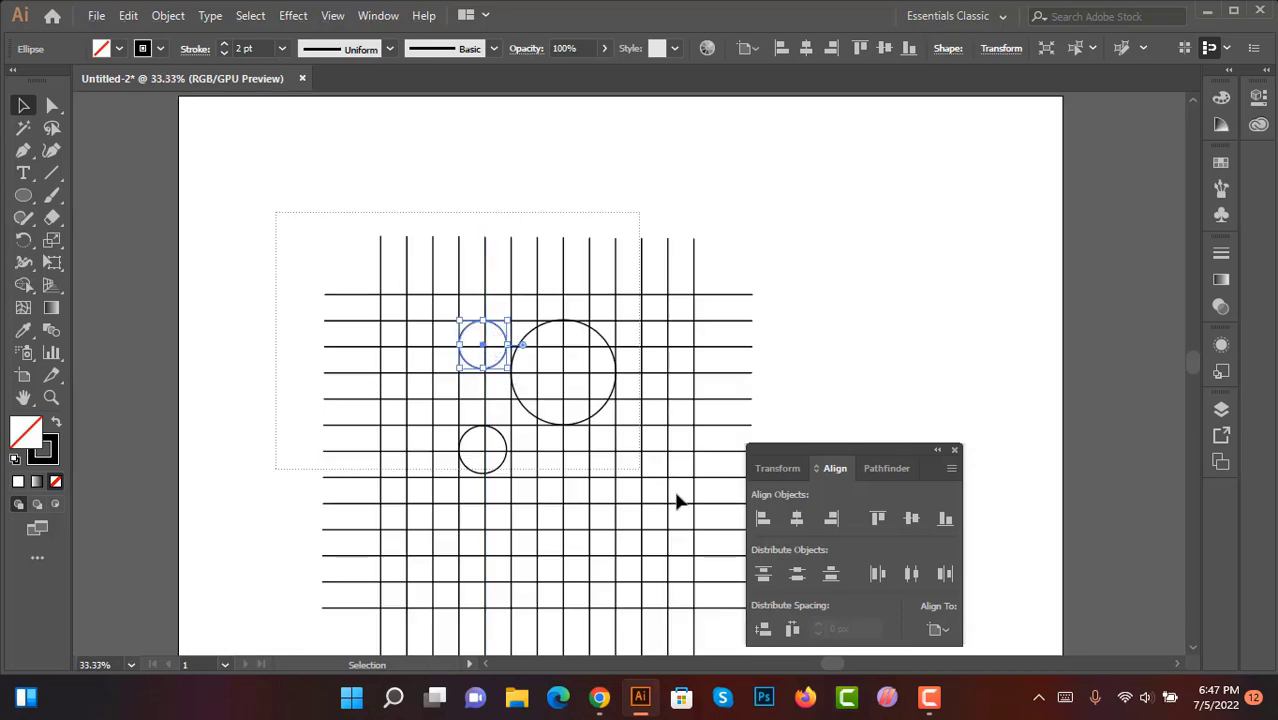
{"action": "key", "text": "ctrl+a"}
{"action": "scroll", "coordinate": [542, 386], "scroll_direction": "up", "scroll_amount": 3}
{"action": "scroll", "coordinate": [551, 360], "scroll_direction": "down", "scroll_amount": 1}
{"action": "scroll", "coordinate": [551, 360], "scroll_direction": "up", "scroll_amount": 1}
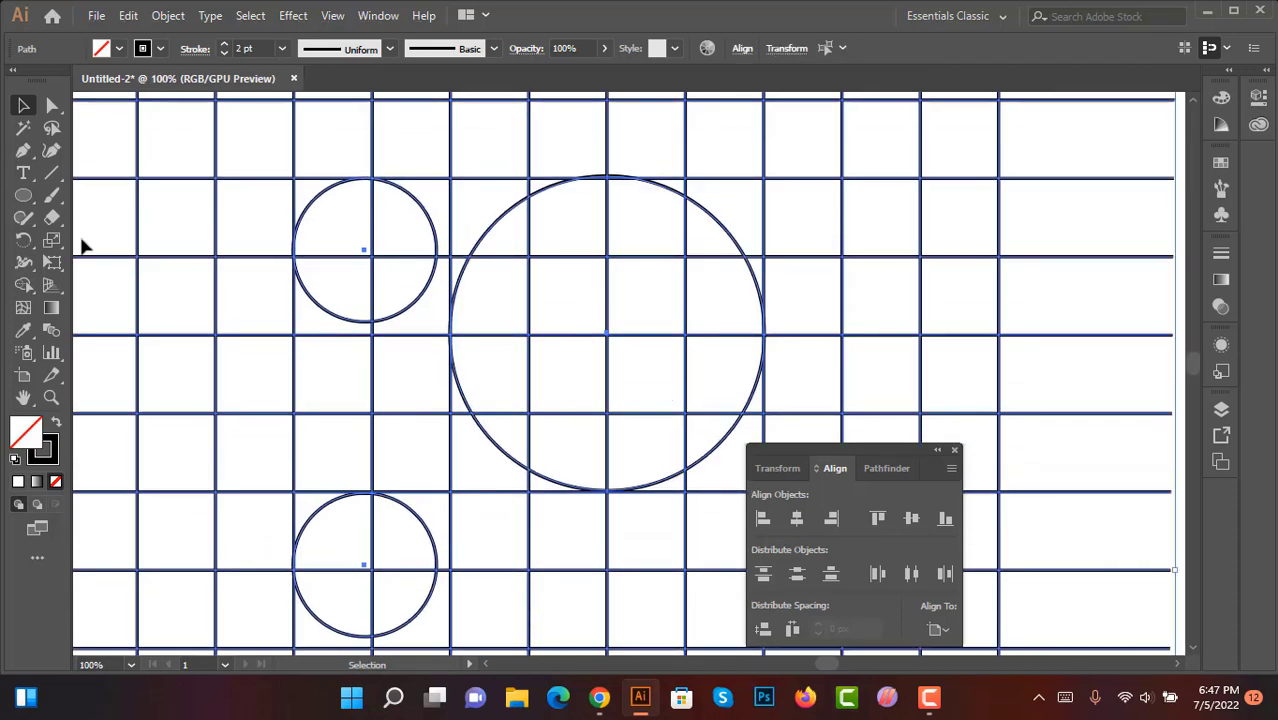
{"action": "left_click", "coordinate": [23, 284]}
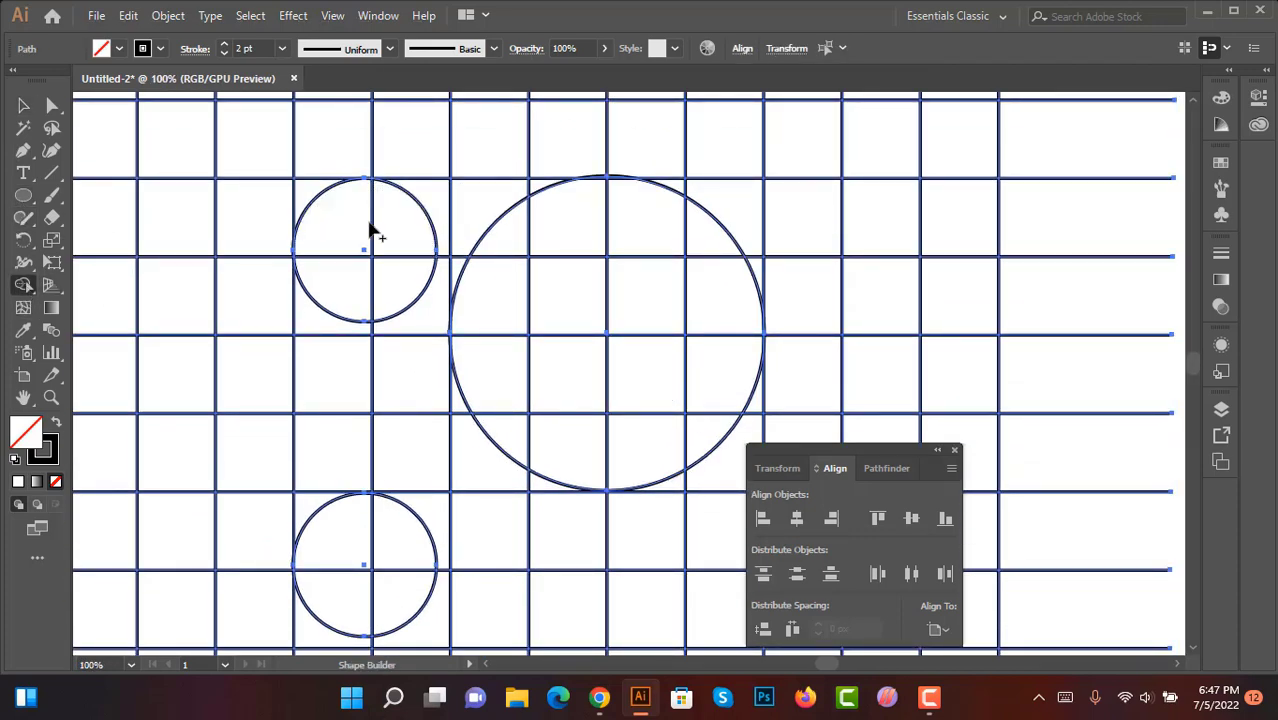
{"action": "mouse_move", "coordinate": [330, 220]}
{"action": "left_mouse_down"}
{"action": "mouse_move", "coordinate": [664, 225]}
{"action": "mouse_move", "coordinate": [529, 190]}
{"action": "mouse_move", "coordinate": [560, 187]}
{"action": "mouse_move", "coordinate": [728, 243]}
{"action": "mouse_move", "coordinate": [731, 302]}
{"action": "mouse_move", "coordinate": [653, 428]}
{"action": "left_mouse_up"}
{"action": "scroll", "coordinate": [618, 198], "scroll_direction": "up", "scroll_amount": 1}
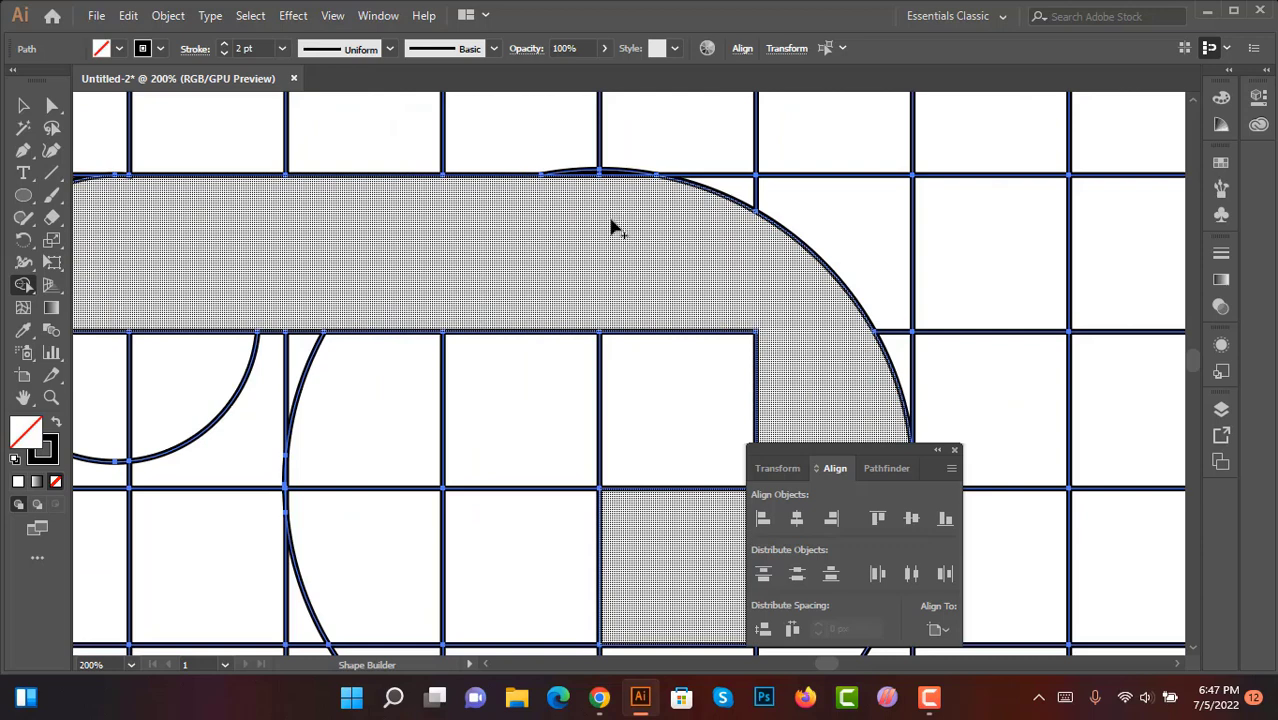
- Merge the remaining inner, lower and left-hand regions into one P-like body with a tail curving around the lower small circle
{"action": "scroll", "coordinate": [615, 228], "scroll_direction": "down", "scroll_amount": 1}
{"action": "left_click_drag", "start_coordinate": [615, 228], "coordinate": [593, 380]}
{"action": "scroll", "coordinate": [503, 425], "scroll_direction": "down", "scroll_amount": 1}
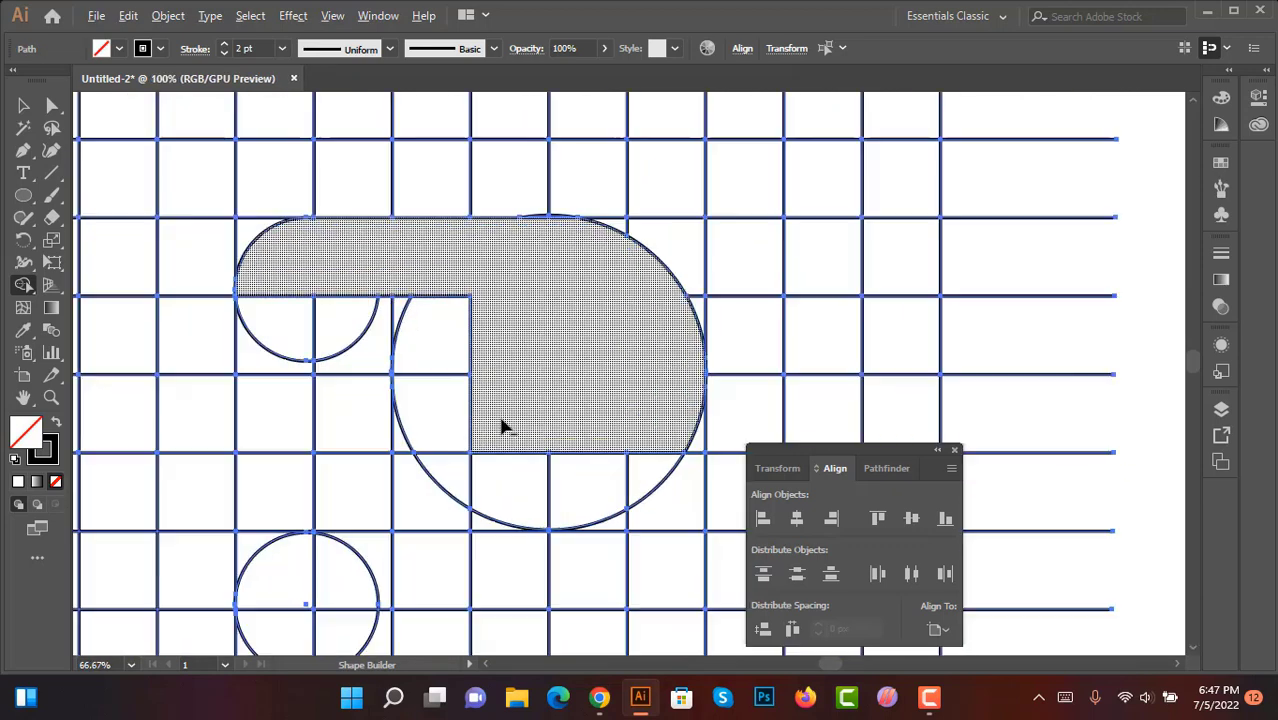
{"action": "mouse_move", "coordinate": [663, 435]}
{"action": "left_mouse_down"}
{"action": "mouse_move", "coordinate": [618, 473]}
{"action": "mouse_move", "coordinate": [504, 491]}
{"action": "mouse_move", "coordinate": [364, 467]}
{"action": "mouse_move", "coordinate": [281, 485]}
{"action": "mouse_move", "coordinate": [250, 545]}
{"action": "left_mouse_up"}
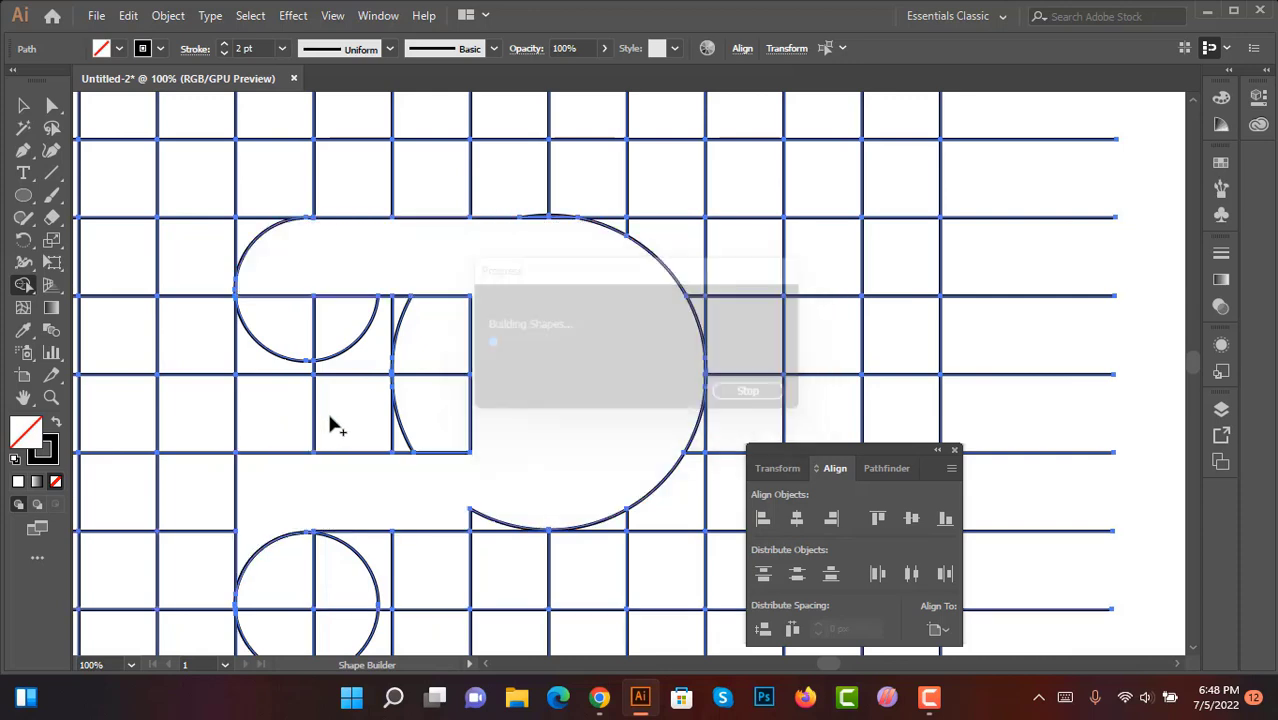
{"action": "mouse_move", "coordinate": [505, 458]}
{"action": "left_mouse_down"}
{"action": "mouse_move", "coordinate": [399, 309]}
{"action": "mouse_move", "coordinate": [314, 293]}
{"action": "mouse_move", "coordinate": [260, 350]}
{"action": "mouse_move", "coordinate": [266, 455]}
{"action": "mouse_move", "coordinate": [319, 478]}
{"action": "mouse_move", "coordinate": [376, 318]}
{"action": "left_mouse_up"}
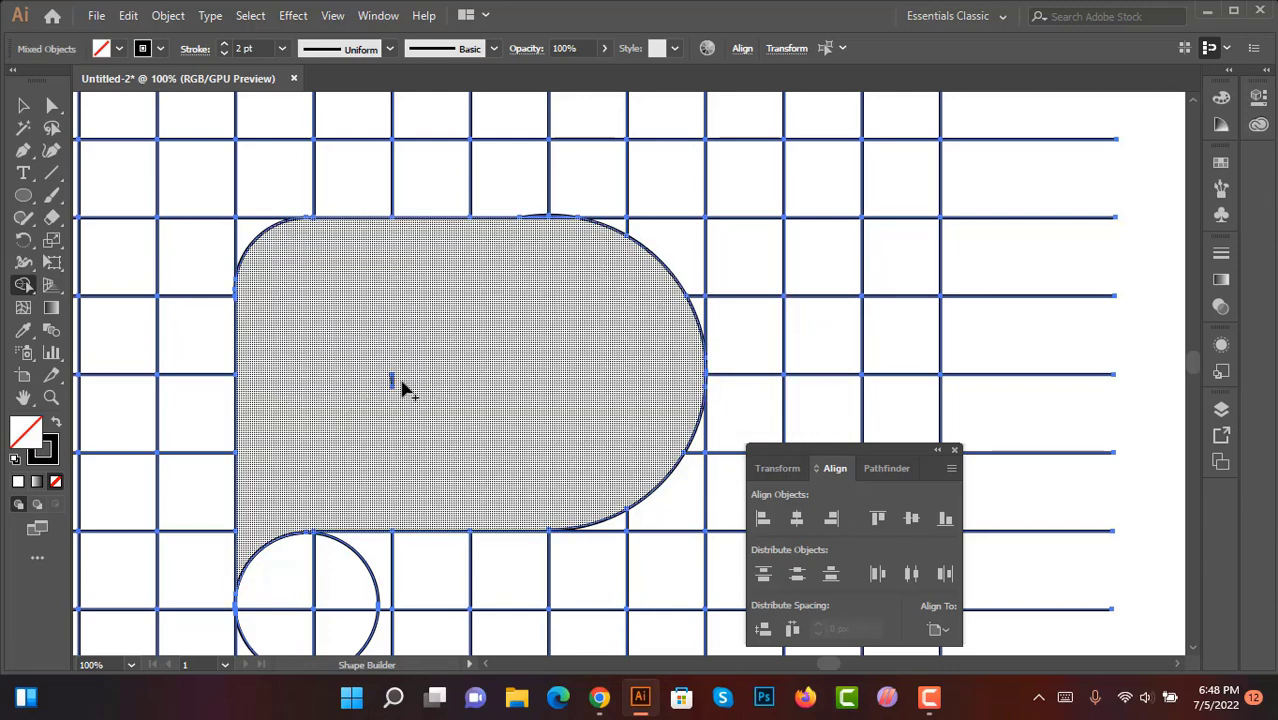
- Select the merged shape, try a red fill, and replace it with the blue linear gradient swatch
{"action": "scroll", "coordinate": [340, 460], "scroll_direction": "down", "scroll_amount": 2}
{"action": "scroll", "coordinate": [330, 470], "scroll_direction": "down", "scroll_amount": 5}
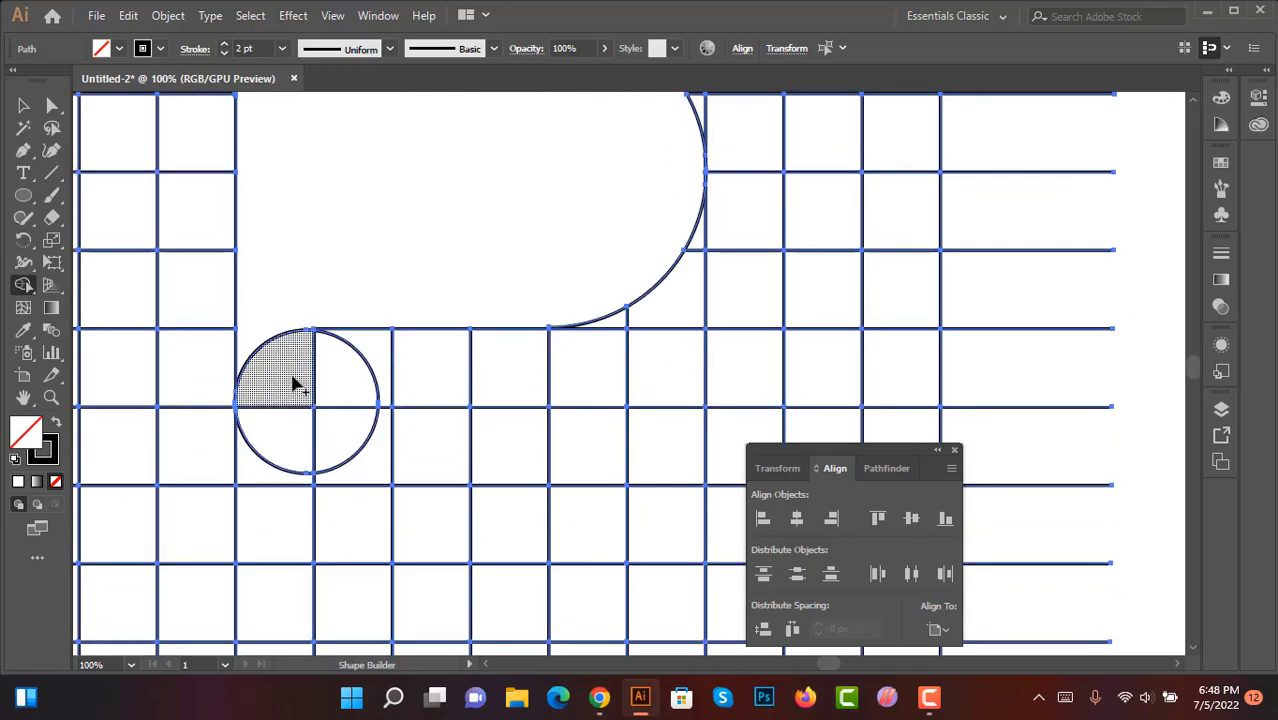
{"action": "scroll", "coordinate": [328, 365], "scroll_direction": "up", "scroll_amount": 5}
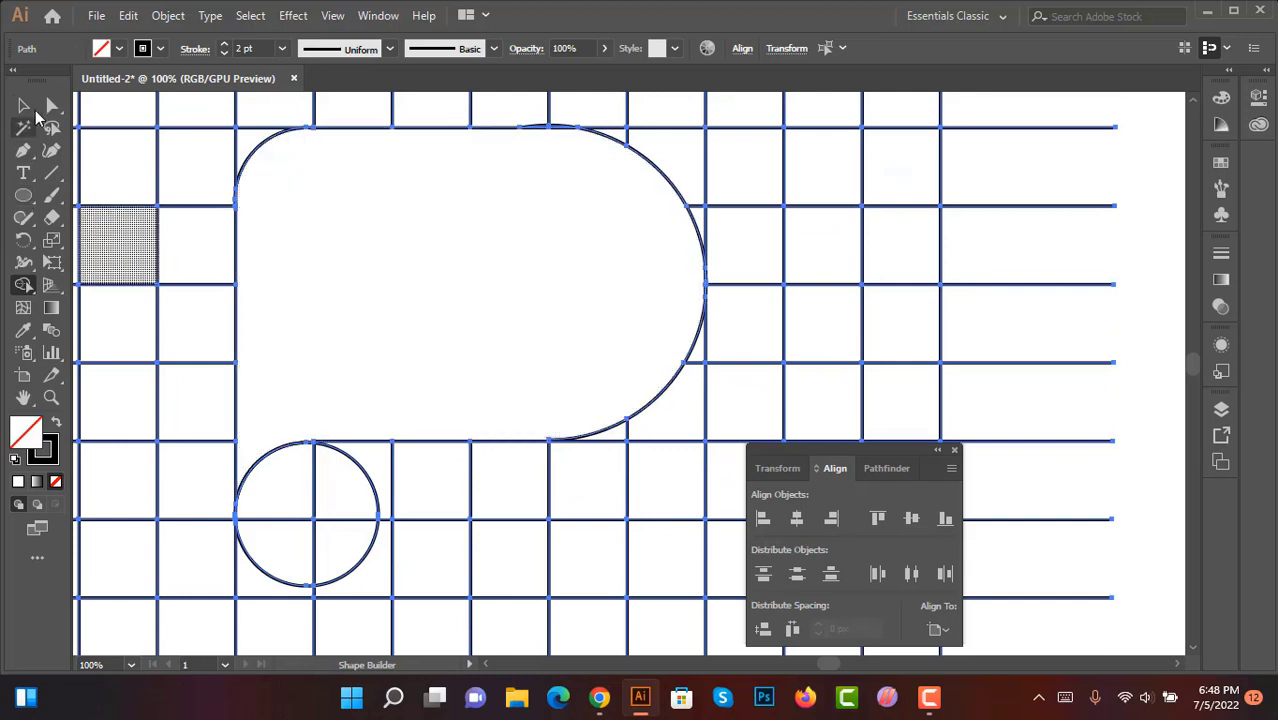
{"action": "left_click", "coordinate": [23, 105]}
{"action": "left_click", "coordinate": [314, 225]}
{"action": "left_click", "coordinate": [675, 393]}
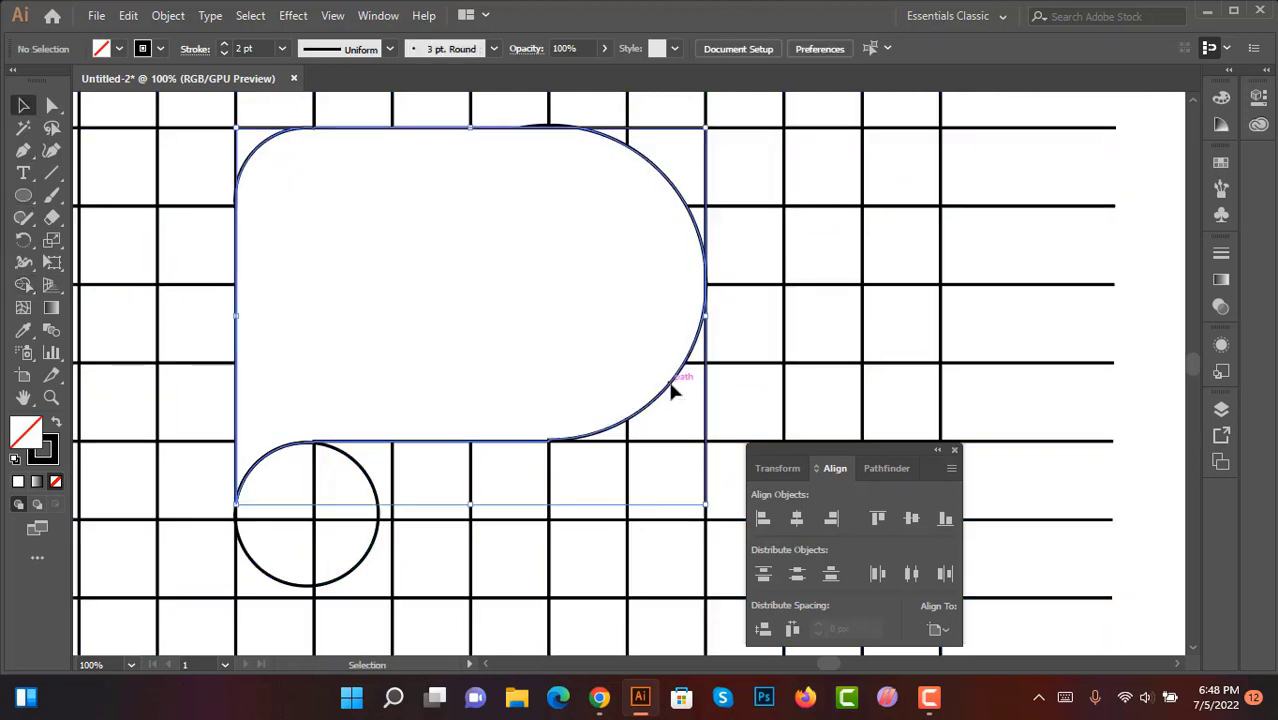
{"action": "left_click", "coordinate": [118, 50]}
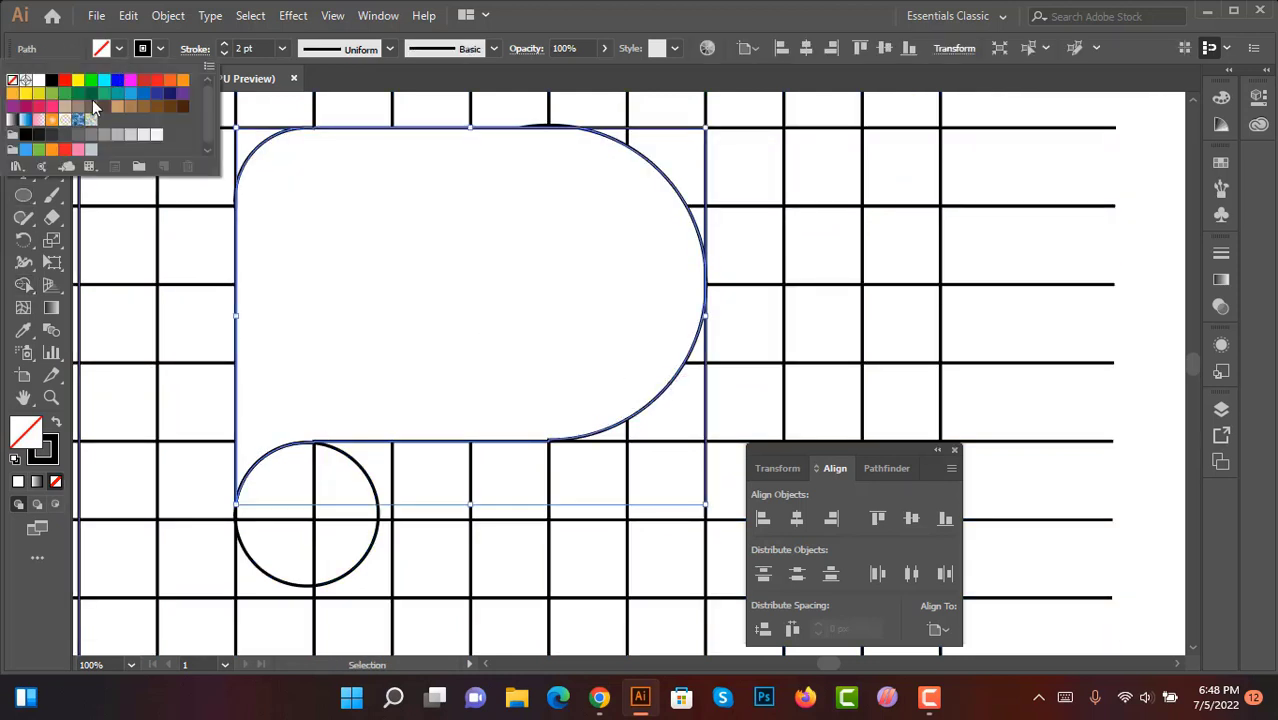
{"action": "left_click", "coordinate": [65, 80]}
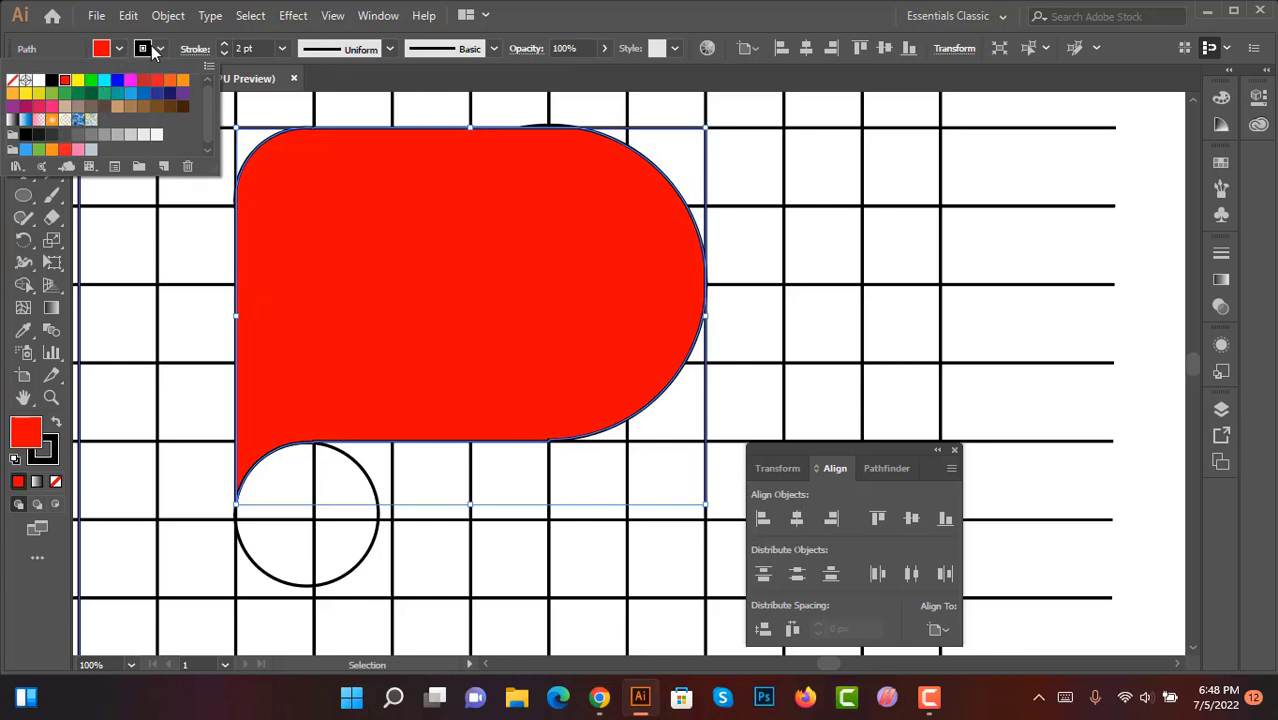
{"action": "left_click", "coordinate": [25, 120]}
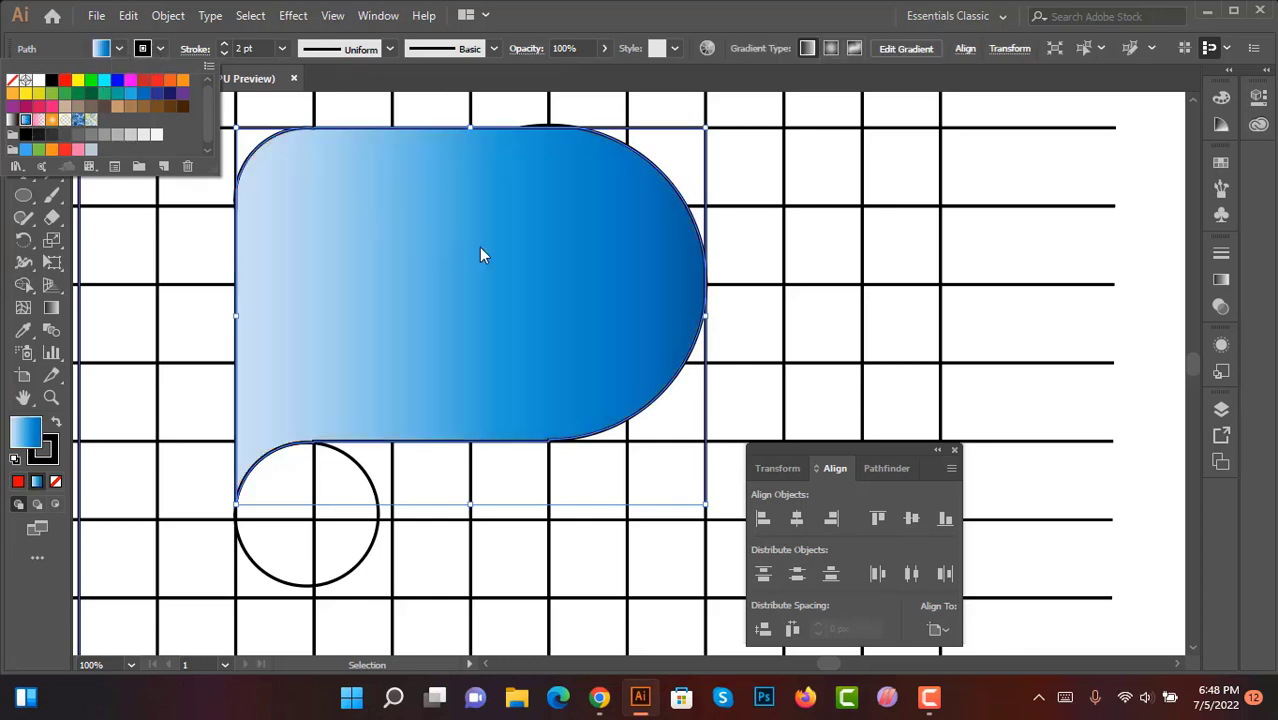
{"action": "left_click", "coordinate": [894, 238]}
{"action": "left_click", "coordinate": [891, 232]}
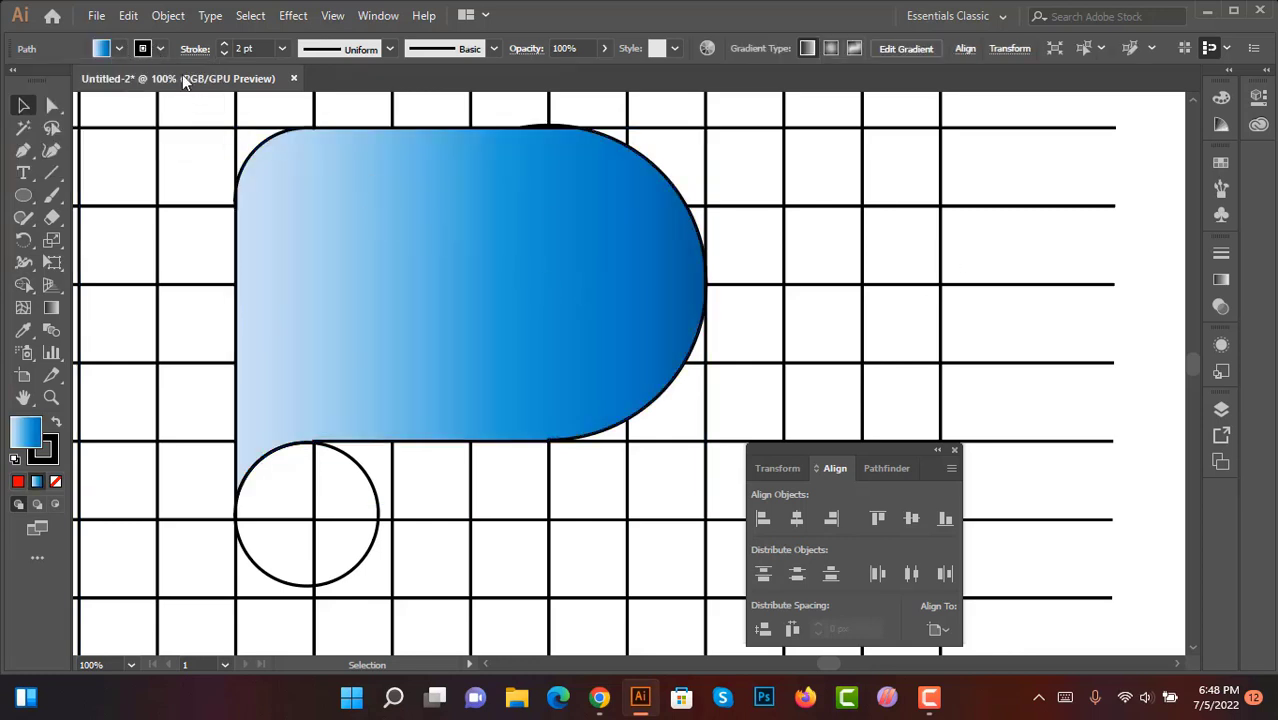
- Set the stroke of the gradient-filled shape to None
{"action": "left_click", "coordinate": [361, 284]}
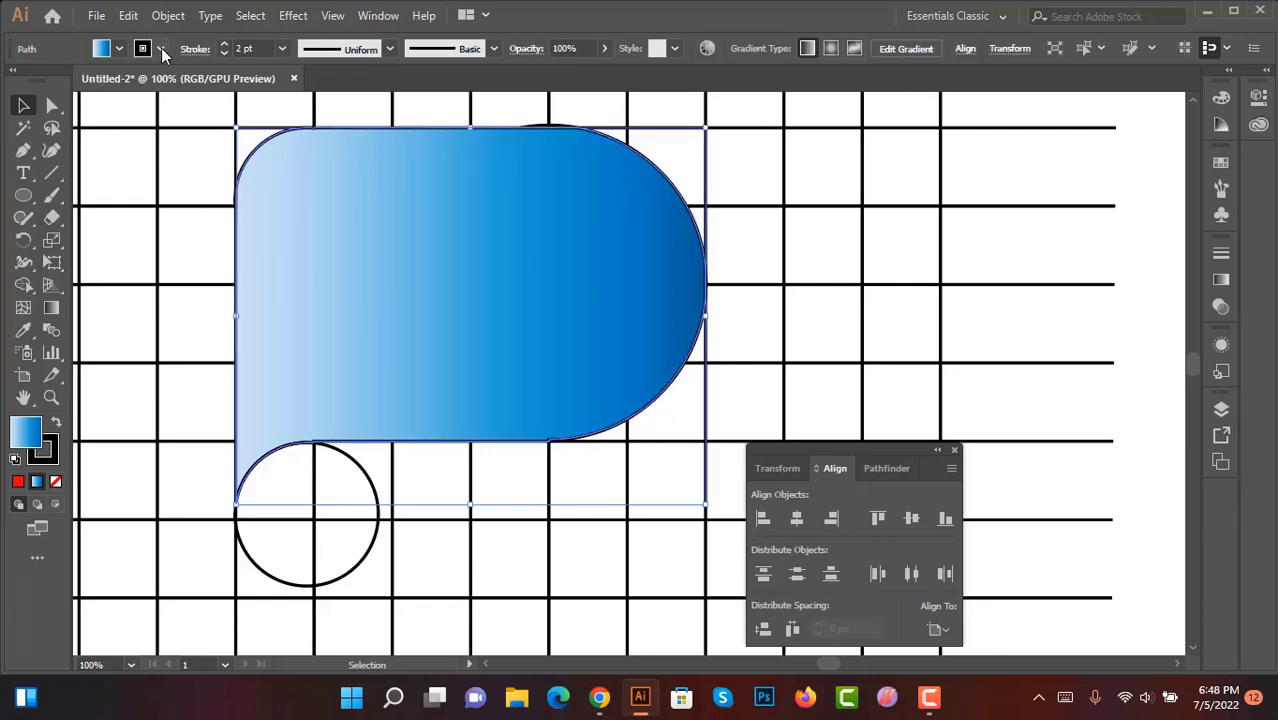
{"action": "left_click", "coordinate": [162, 49]}
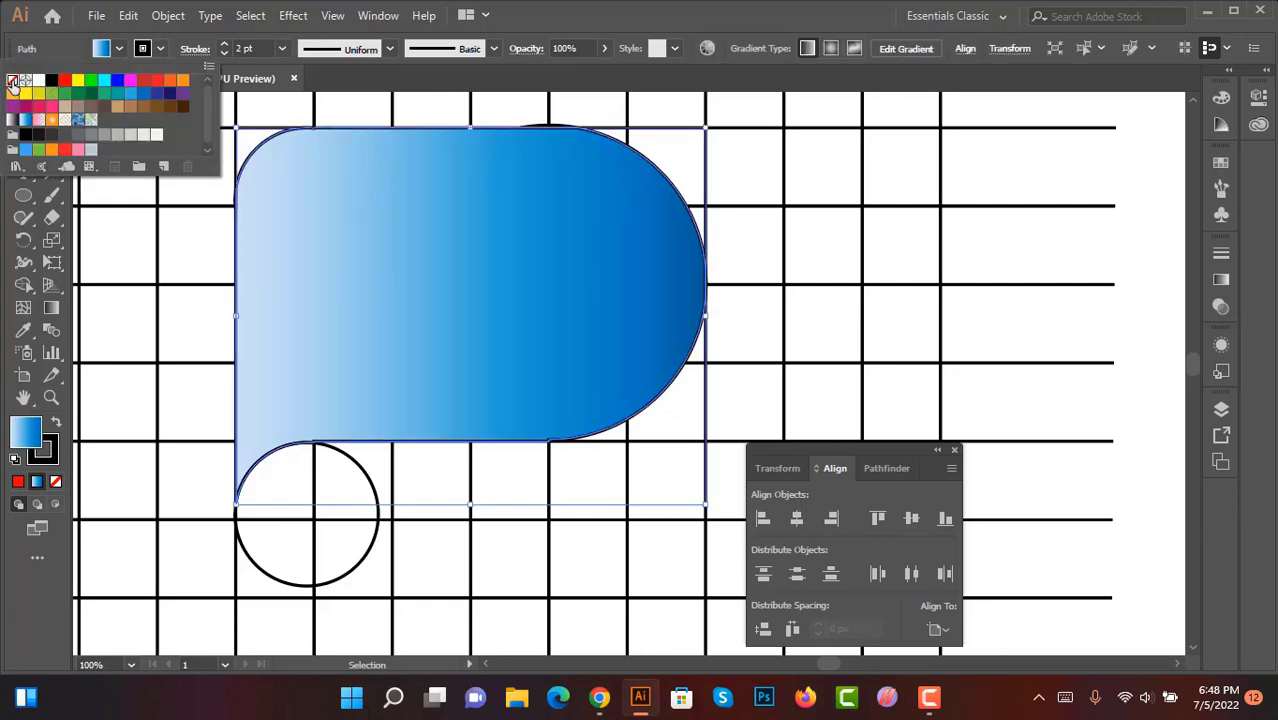
{"action": "left_click", "coordinate": [13, 80]}
{"action": "left_click", "coordinate": [760, 259]}
{"action": "left_click", "coordinate": [762, 257]}
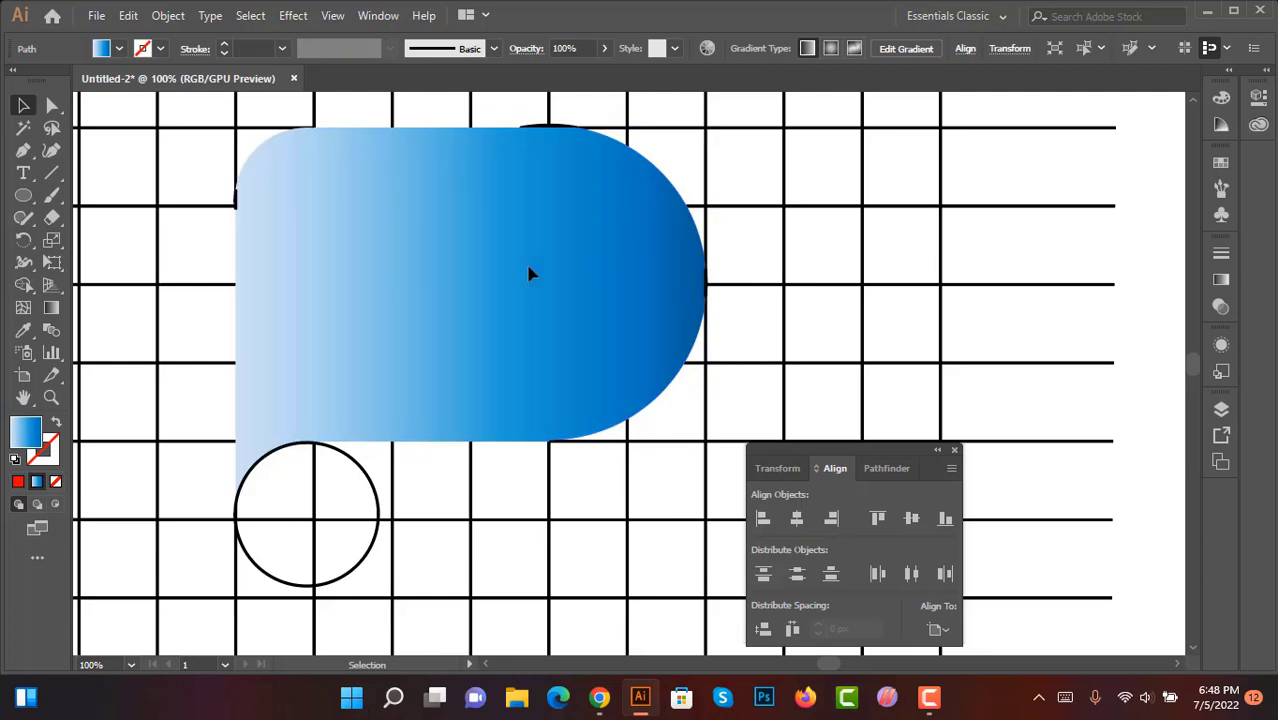
- Duplicate the gradient shape directly below the original and reflect the copy across the horizontal axis
{"action": "scroll", "coordinate": [531, 271], "scroll_direction": "down", "scroll_amount": 2}
{"action": "scroll", "coordinate": [516, 294], "scroll_direction": "down", "scroll_amount": 1}
{"action": "left_click_drag", "start_coordinate": [485, 271], "coordinate": [477, 474]}
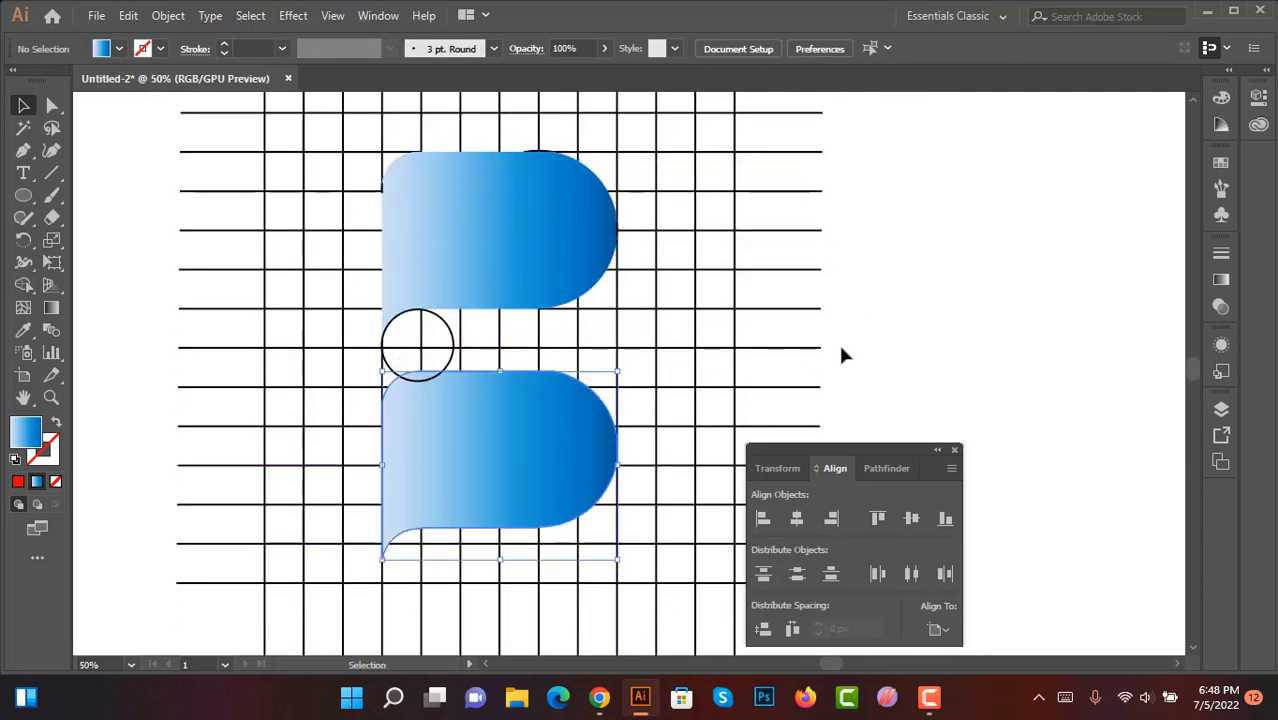
{"action": "left_click_drag", "start_coordinate": [27, 258], "coordinate": [112, 254]}
{"action": "double_click", "coordinate": [23, 240]}
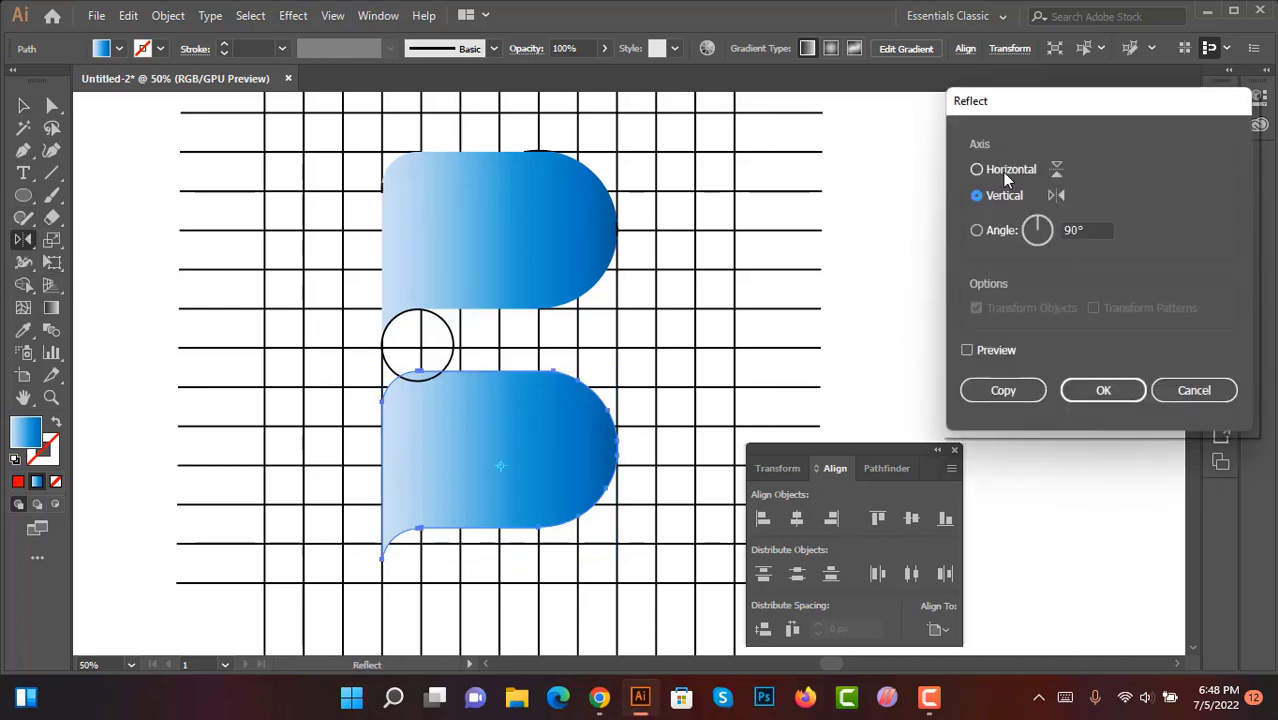
{"action": "left_click", "coordinate": [1100, 390]}
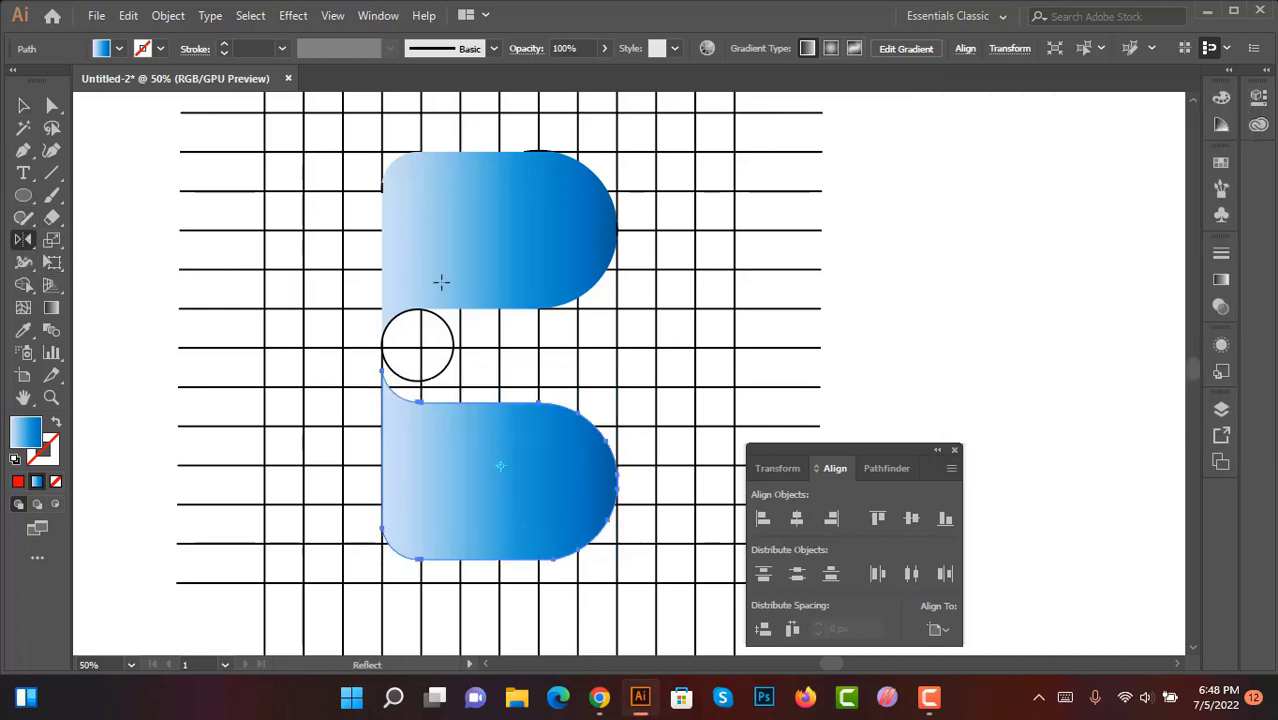
{"action": "left_click", "coordinate": [24, 108]}
- Scale the flipped copy down to about two grid columns wide and place it just beneath the lower small circle
{"action": "scroll", "coordinate": [386, 365], "scroll_direction": "up", "scroll_amount": 2}
{"action": "scroll", "coordinate": [437, 328], "scroll_direction": "down", "scroll_amount": 2}
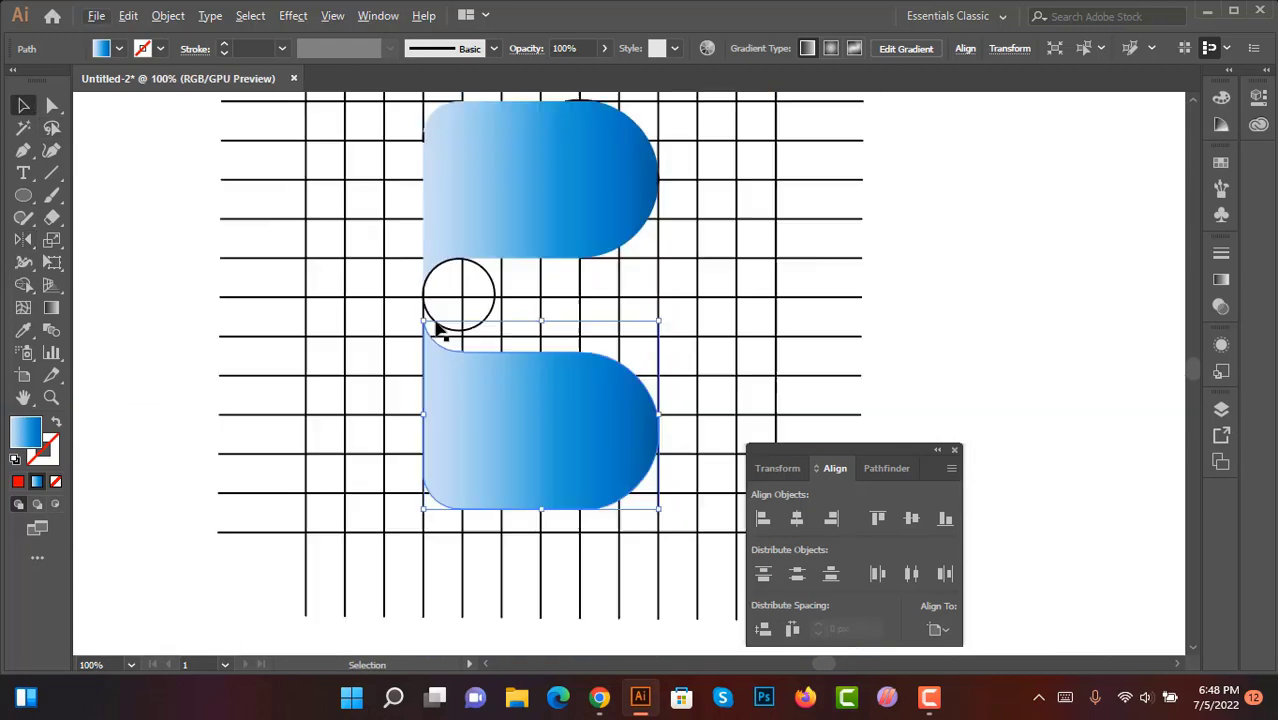
{"action": "scroll", "coordinate": [590, 400], "scroll_direction": "up", "scroll_amount": 2}
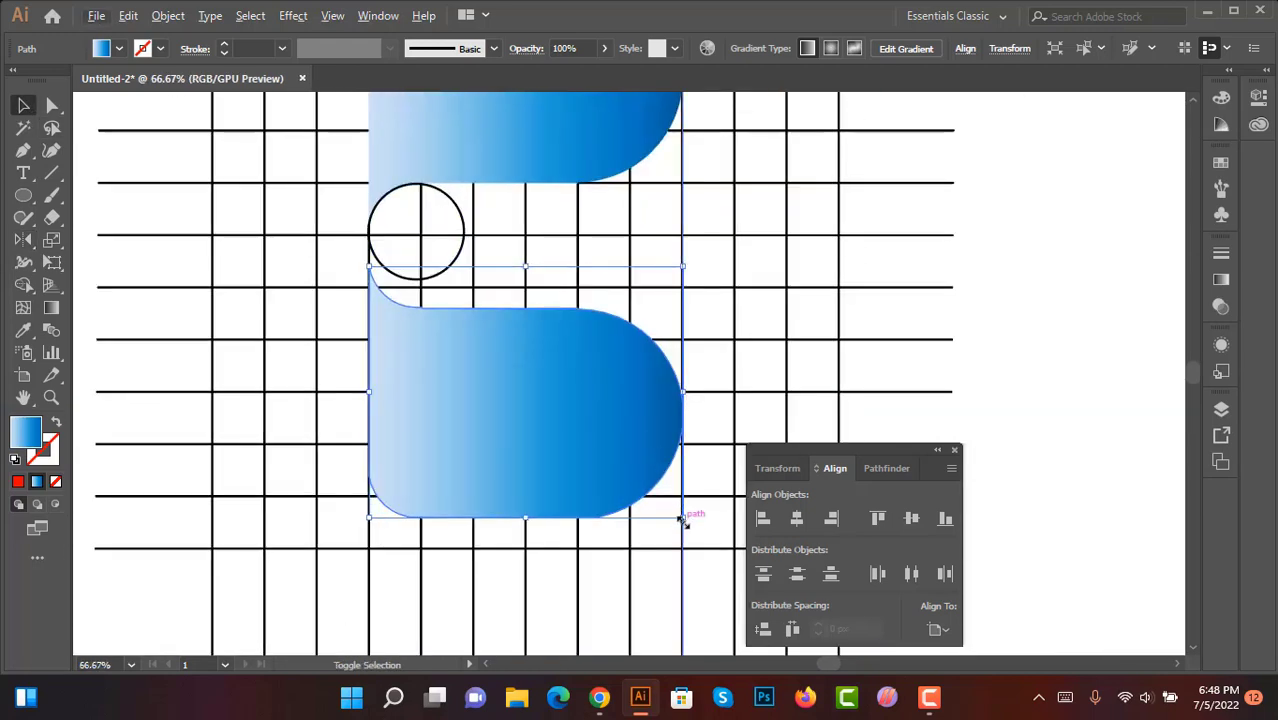
{"action": "left_click_drag", "start_coordinate": [682, 520], "coordinate": [521, 351]}
{"action": "scroll", "coordinate": [391, 337], "scroll_direction": "up", "scroll_amount": 3}
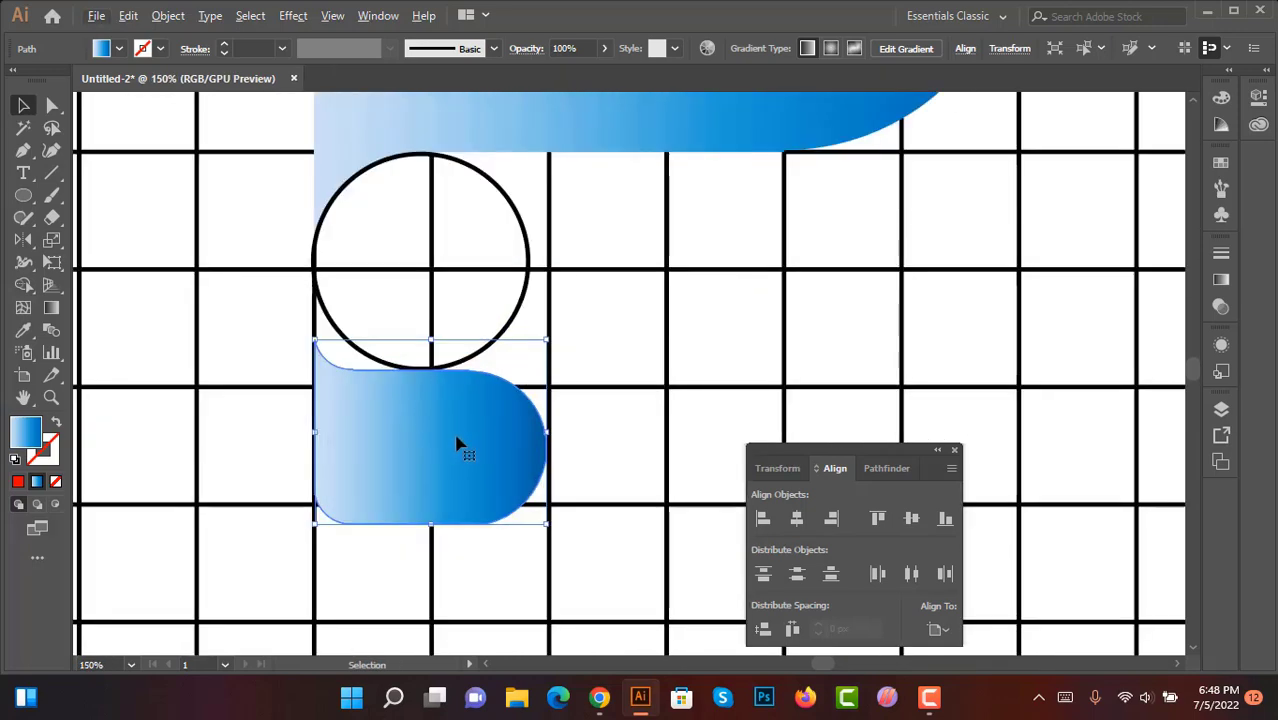
{"action": "left_click_drag", "start_coordinate": [457, 444], "coordinate": [461, 426]}
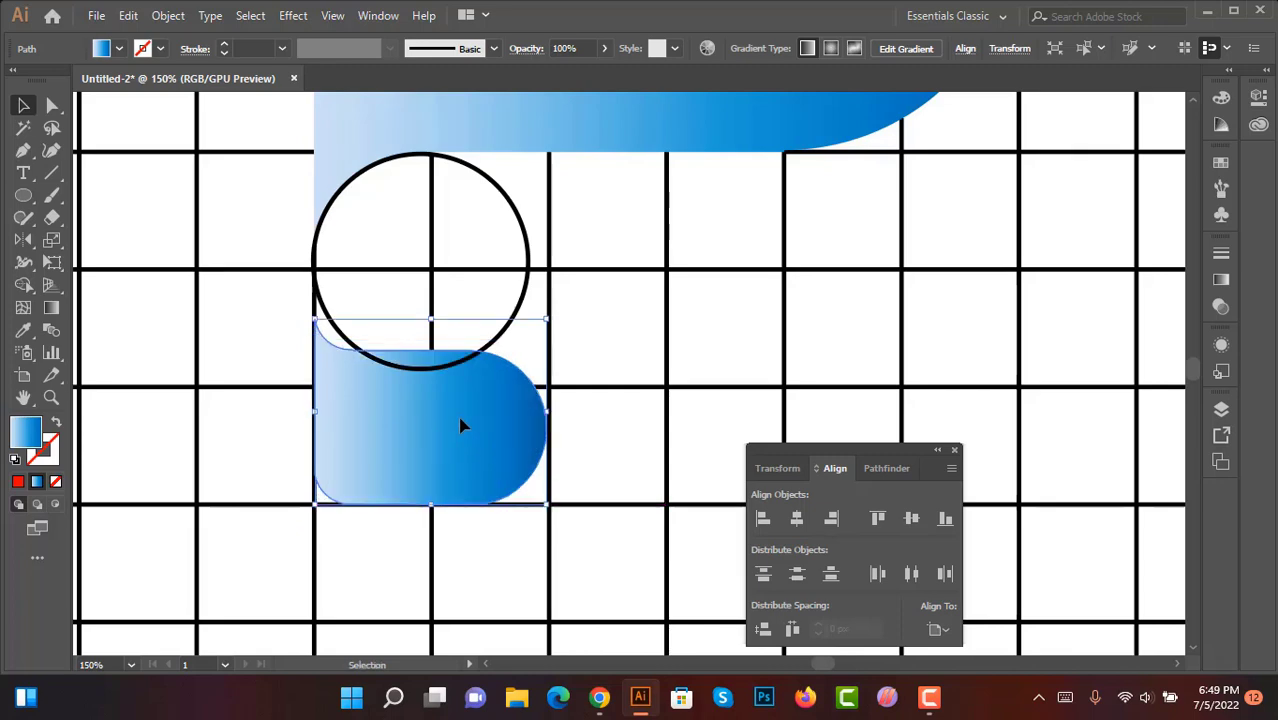
{"action": "scroll", "coordinate": [461, 426], "scroll_direction": "down", "scroll_amount": 3}
{"action": "scroll", "coordinate": [461, 426], "scroll_direction": "up", "scroll_amount": 2}
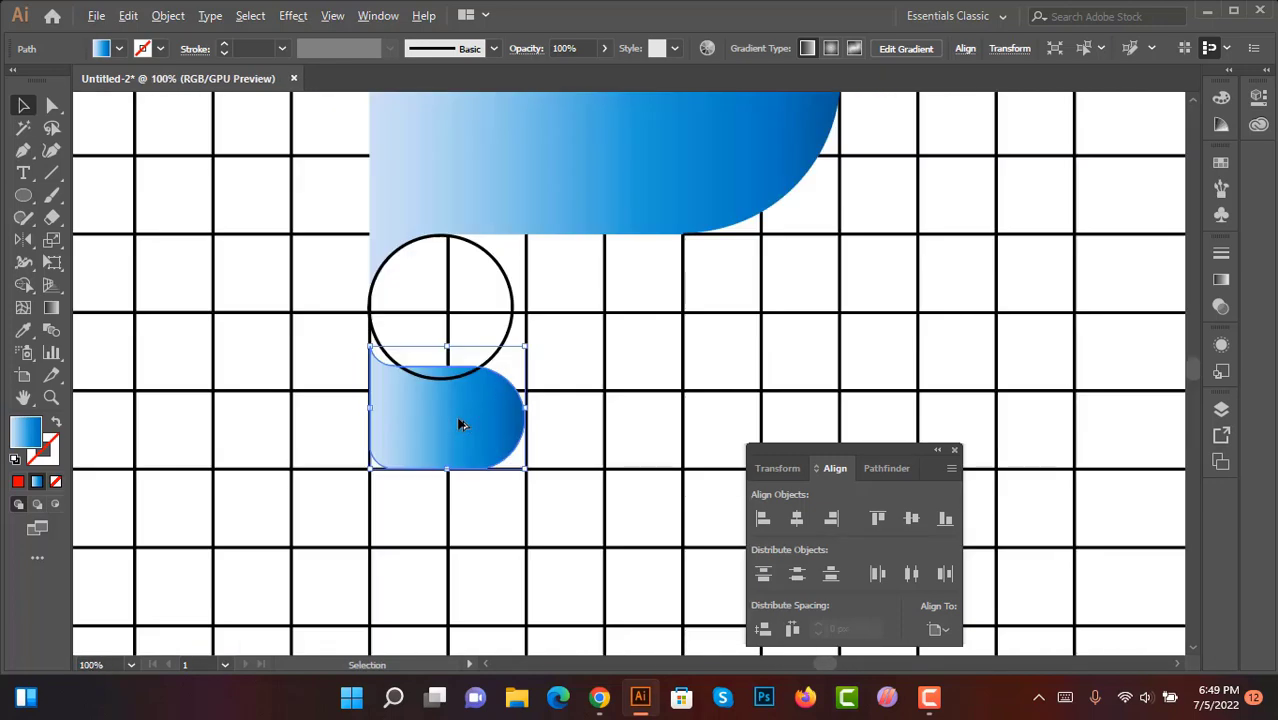
{"action": "left_click_drag", "start_coordinate": [451, 427], "coordinate": [456, 434]}
- Move the large and small gradient shapes together off the grid onto the blank part of the artboard beside it
{"action": "scroll", "coordinate": [456, 434], "scroll_direction": "down", "scroll_amount": 1}
{"action": "left_click", "coordinate": [489, 231], "text": "shift"}
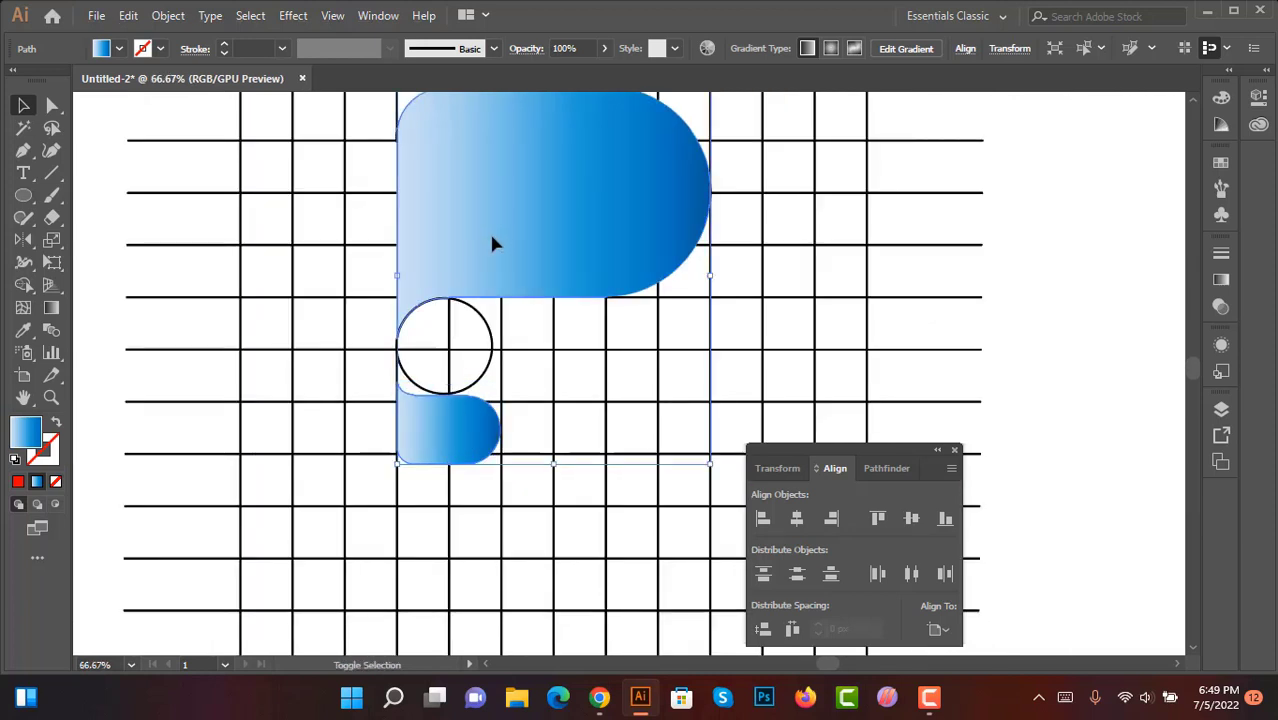
{"action": "scroll", "coordinate": [449, 302], "scroll_direction": "down", "scroll_amount": 2}
{"action": "left_click_drag", "start_coordinate": [485, 263], "coordinate": [759, 249]}
{"action": "left_click", "coordinate": [978, 262]}
{"action": "scroll", "coordinate": [970, 262], "scroll_direction": "up", "scroll_amount": 1}
{"action": "scroll", "coordinate": [729, 271], "scroll_direction": "up", "scroll_amount": 1}
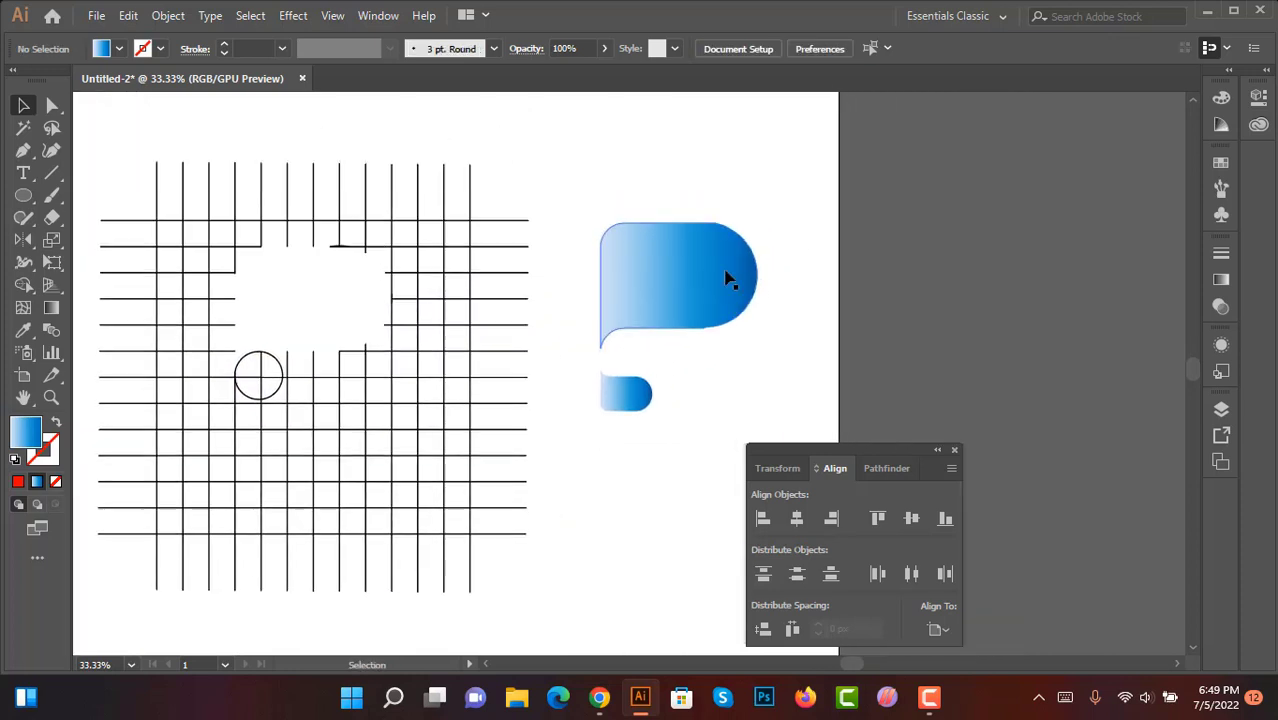
{"action": "scroll", "coordinate": [724, 272], "scroll_direction": "up", "scroll_amount": 1}
{"action": "scroll", "coordinate": [714, 296], "scroll_direction": "up", "scroll_amount": 1}
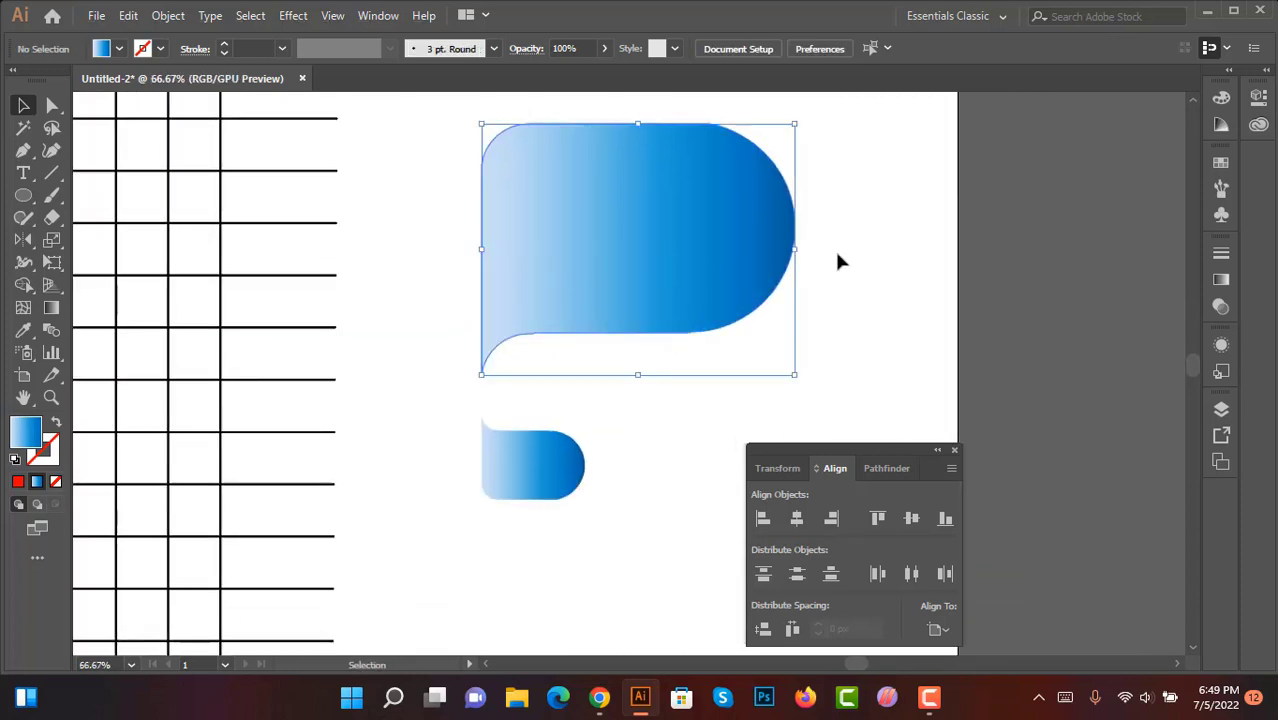
{"action": "left_click", "coordinate": [573, 240]}
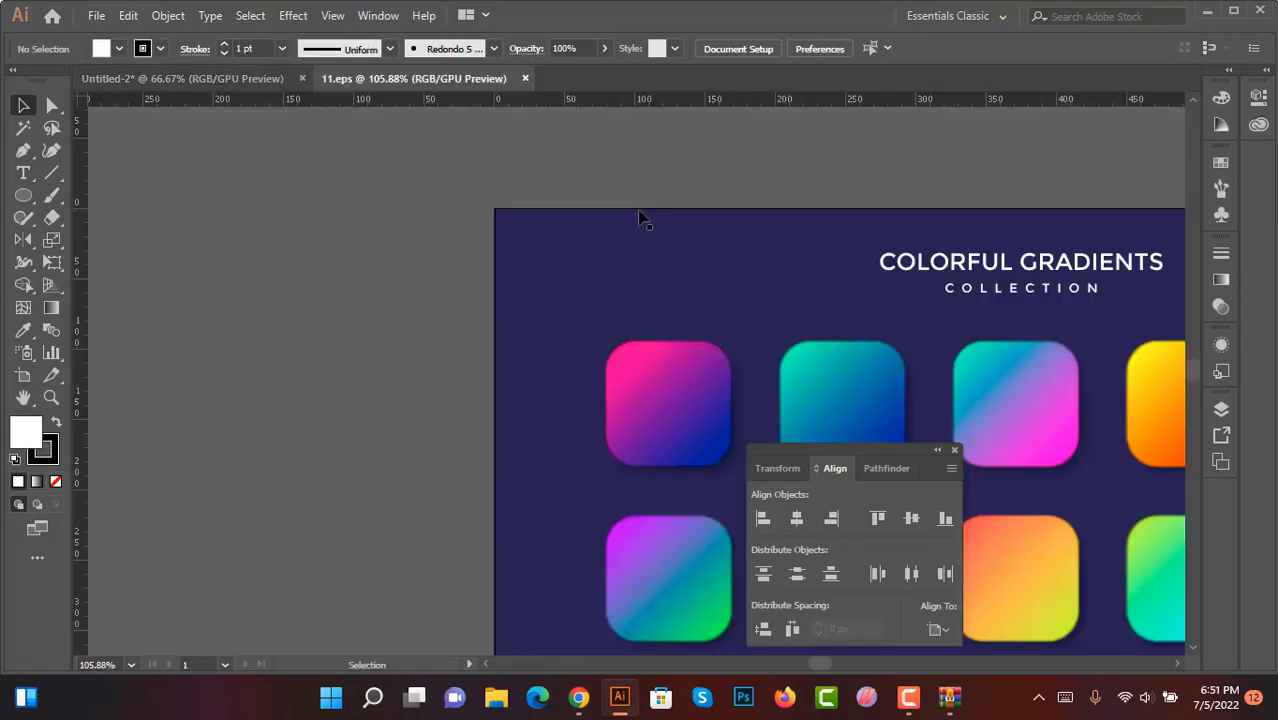
- Copy the orange-to-pink rounded square from 11.eps into Untitled-2 and place it at the artboard's outer edge
{"action": "key", "text": "ctrl+1"}
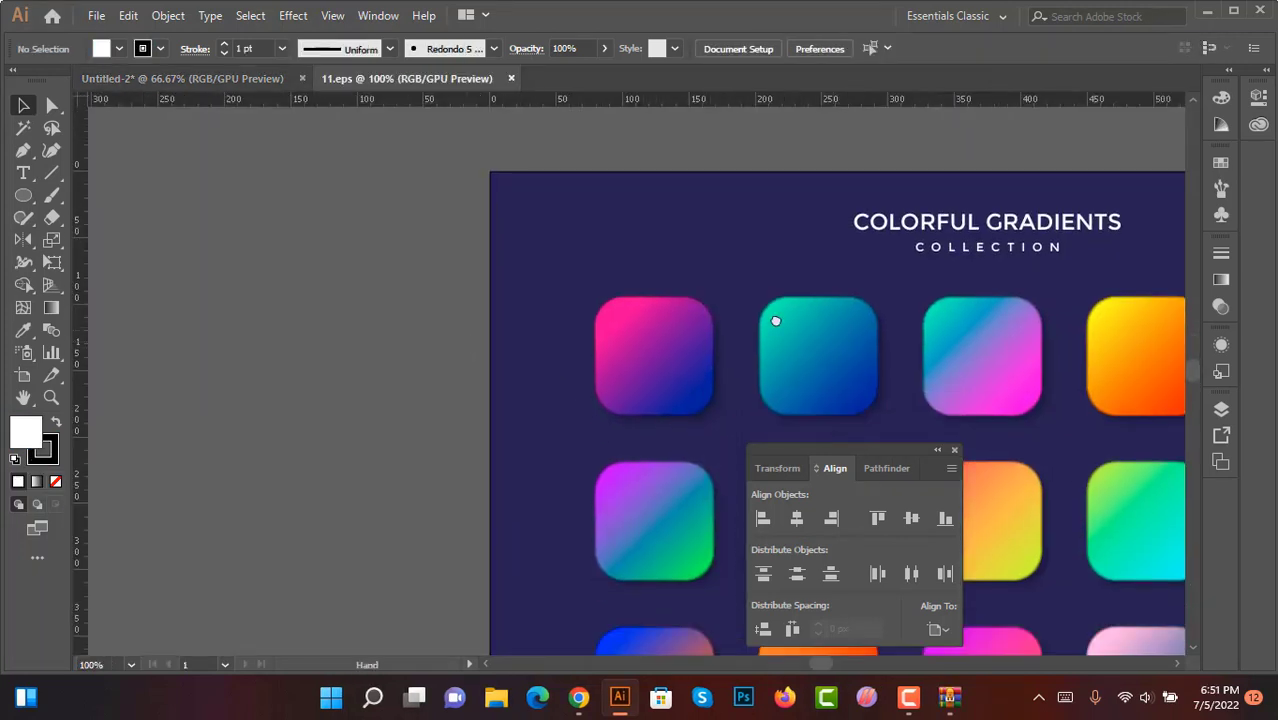
{"action": "left_click_drag", "start_coordinate": [770, 320], "coordinate": [508, 277]}
{"action": "scroll", "coordinate": [662, 265], "scroll_direction": "down", "scroll_amount": 3}
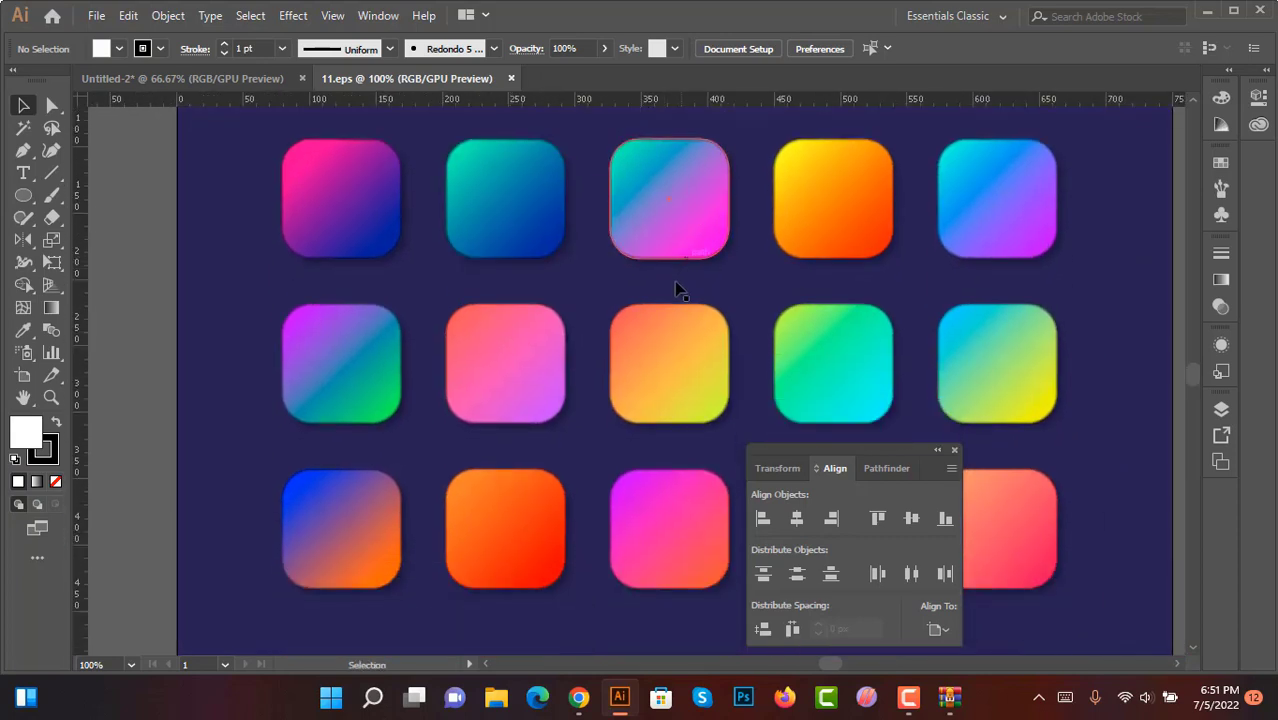
{"action": "left_click", "coordinate": [670, 352]}
{"action": "scroll", "coordinate": [670, 352], "scroll_direction": "down", "scroll_amount": 2}
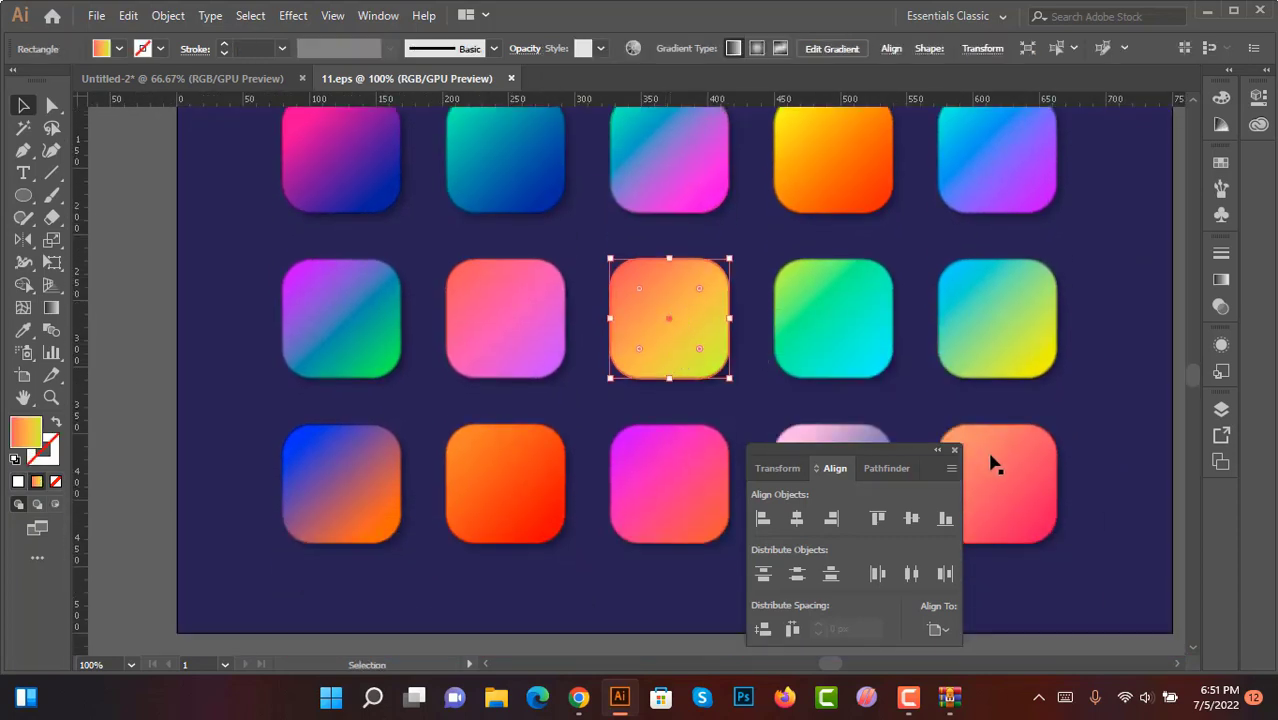
{"action": "left_click", "coordinate": [1019, 457]}
{"action": "left_click_drag", "start_coordinate": [1020, 457], "coordinate": [950, 294]}
- Recolour the large P-shaped body with the orange-to-pink gradient sampled from the pasted square using the Eyedropper
{"action": "left_click", "coordinate": [687, 243]}
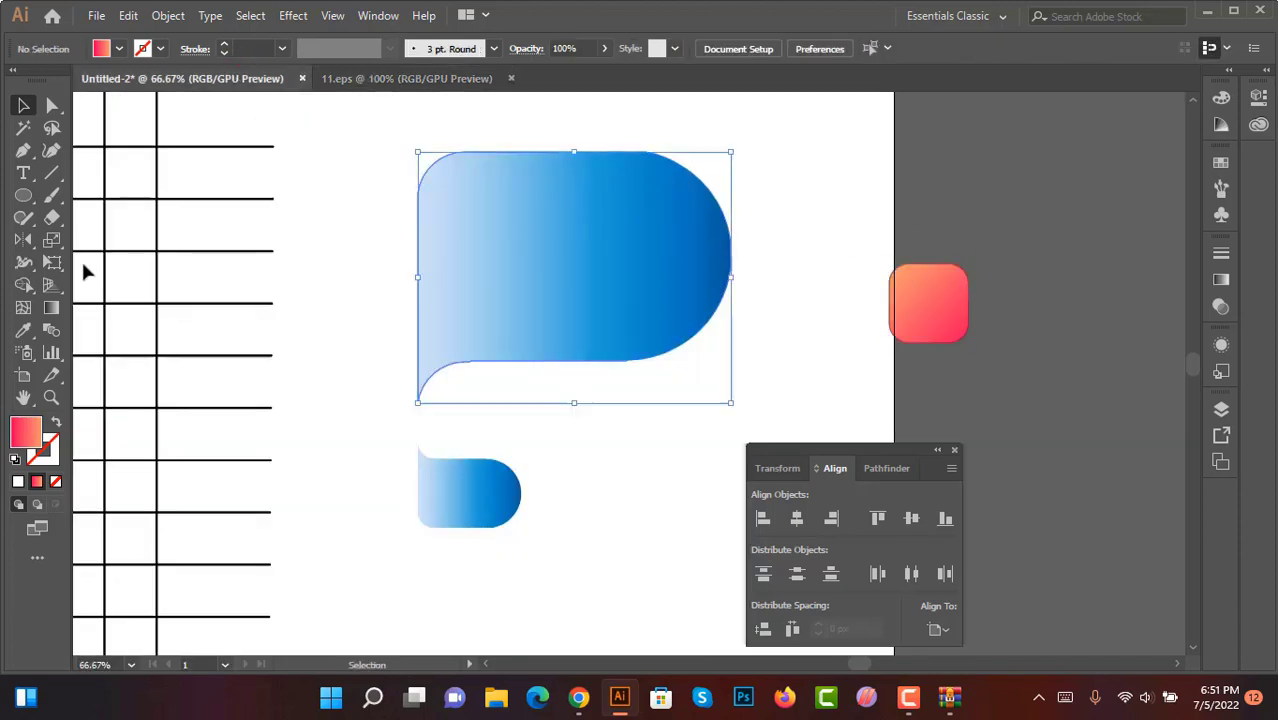
{"action": "key", "text": "i"}
{"action": "left_click", "coordinate": [928, 322]}
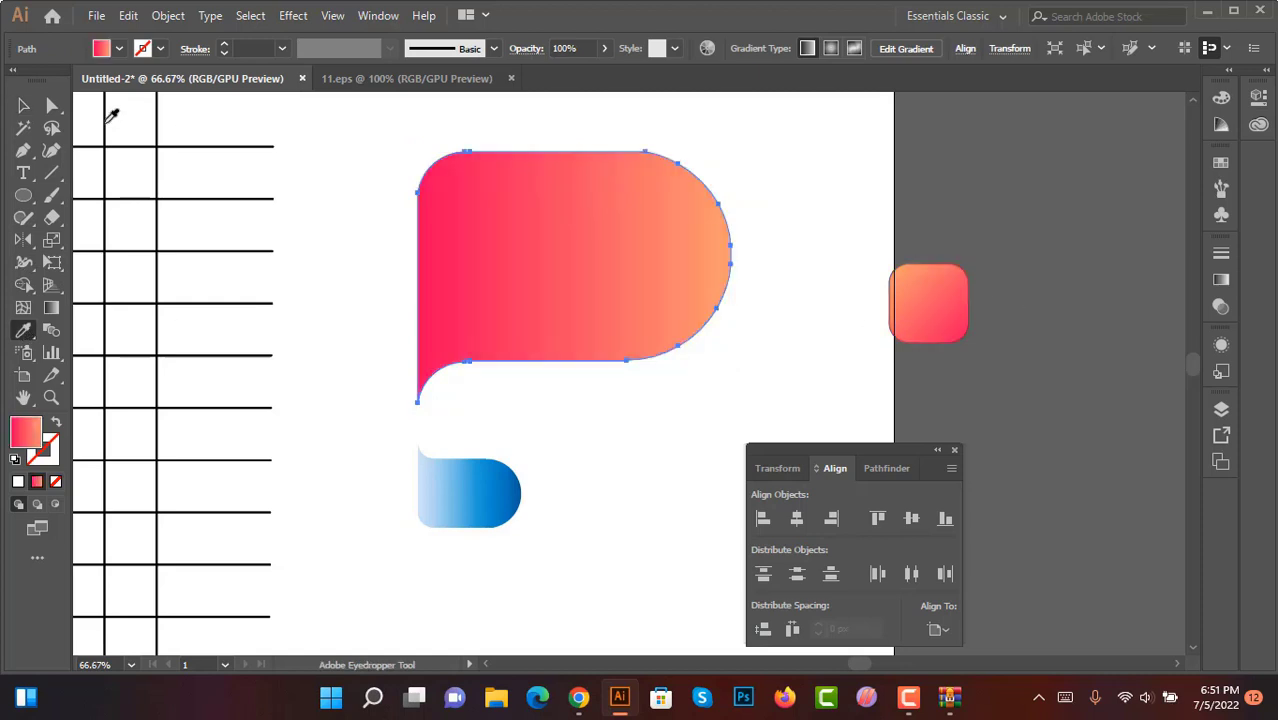
{"action": "left_click", "coordinate": [22, 107]}
- Match the small lower shape's fill to the large shape's pink-orange gradient with the Eyedropper
{"action": "left_click", "coordinate": [650, 428]}
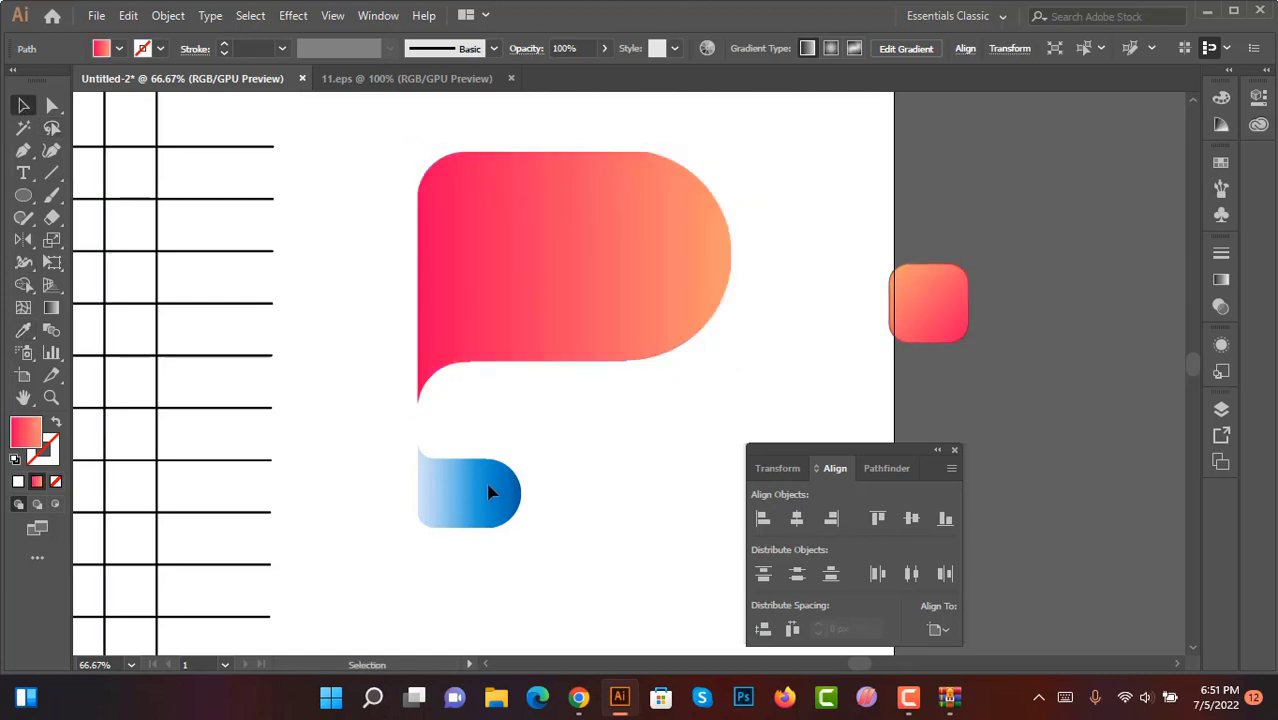
{"action": "left_click", "coordinate": [25, 331]}
{"action": "left_click", "coordinate": [548, 271]}
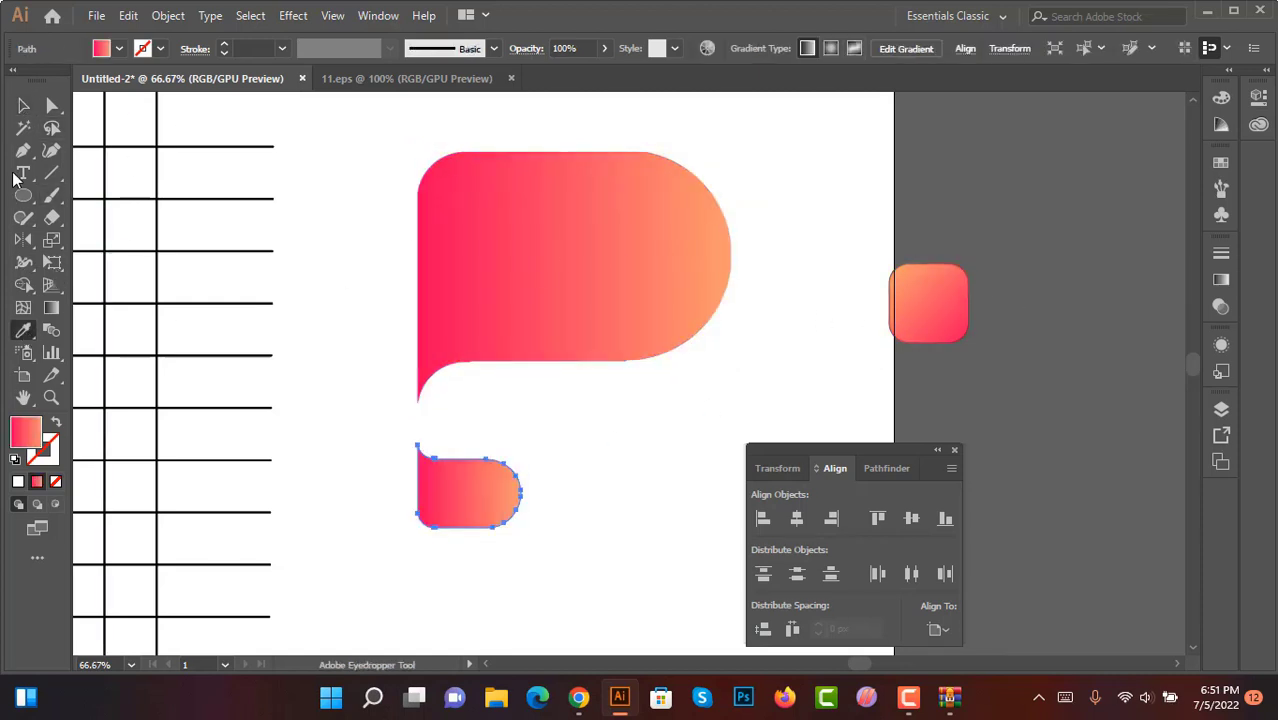
{"action": "left_click", "coordinate": [24, 107]}
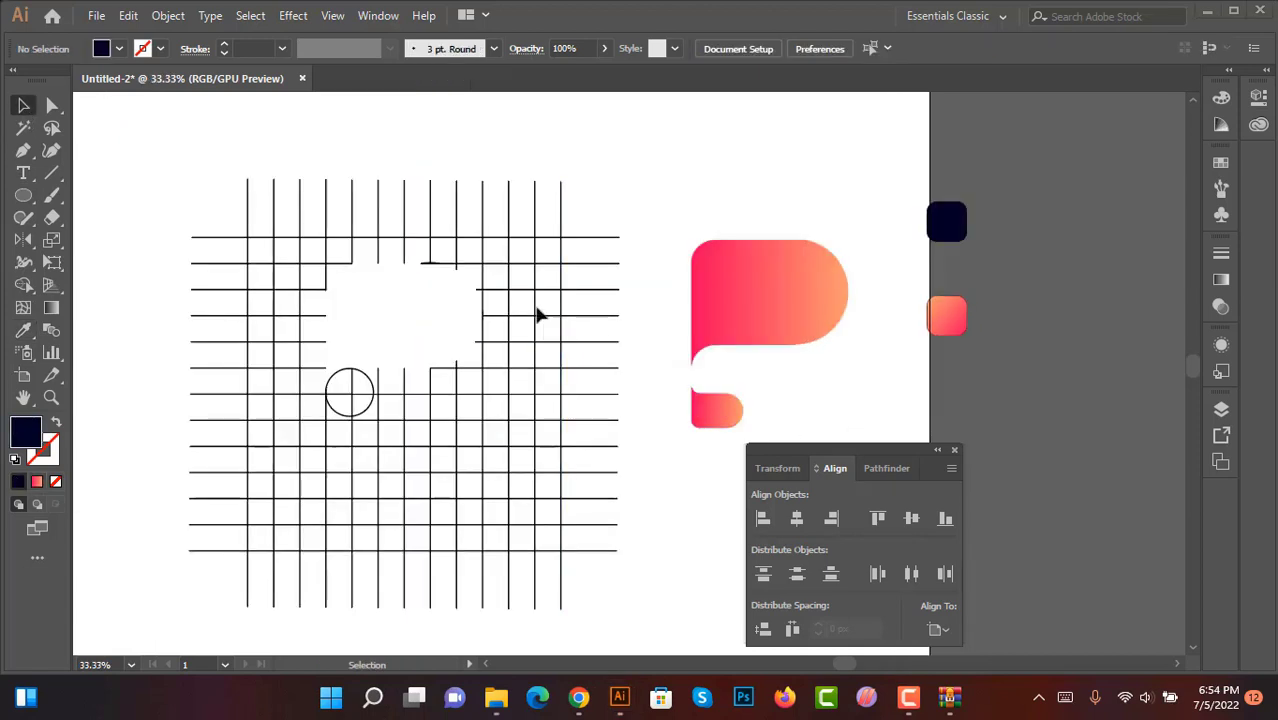
- Delete the whole construction grid together with the leftover circle
{"action": "left_click_drag", "start_coordinate": [278, 241], "coordinate": [614, 586]}
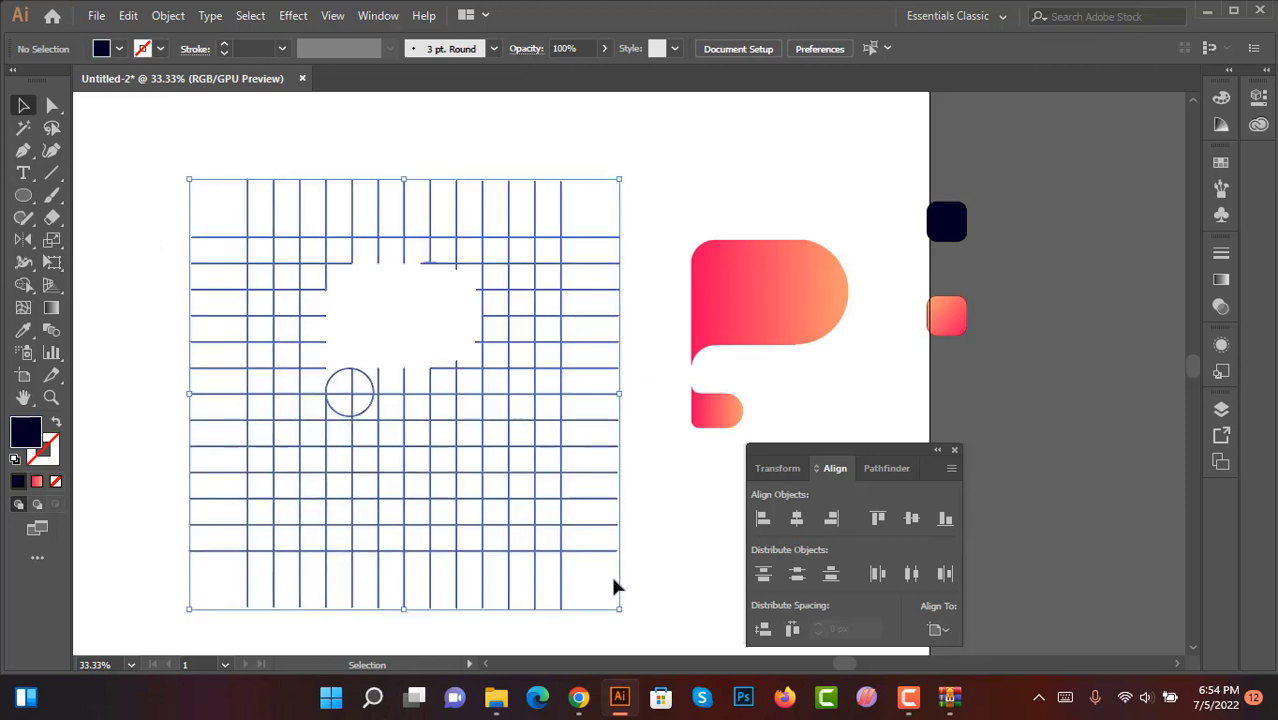
{"action": "key", "text": "Delete"}
- Move the small lower shape straight up until it meets the tail of the large shape
{"action": "scroll", "coordinate": [757, 350], "scroll_direction": "up", "scroll_amount": 2}
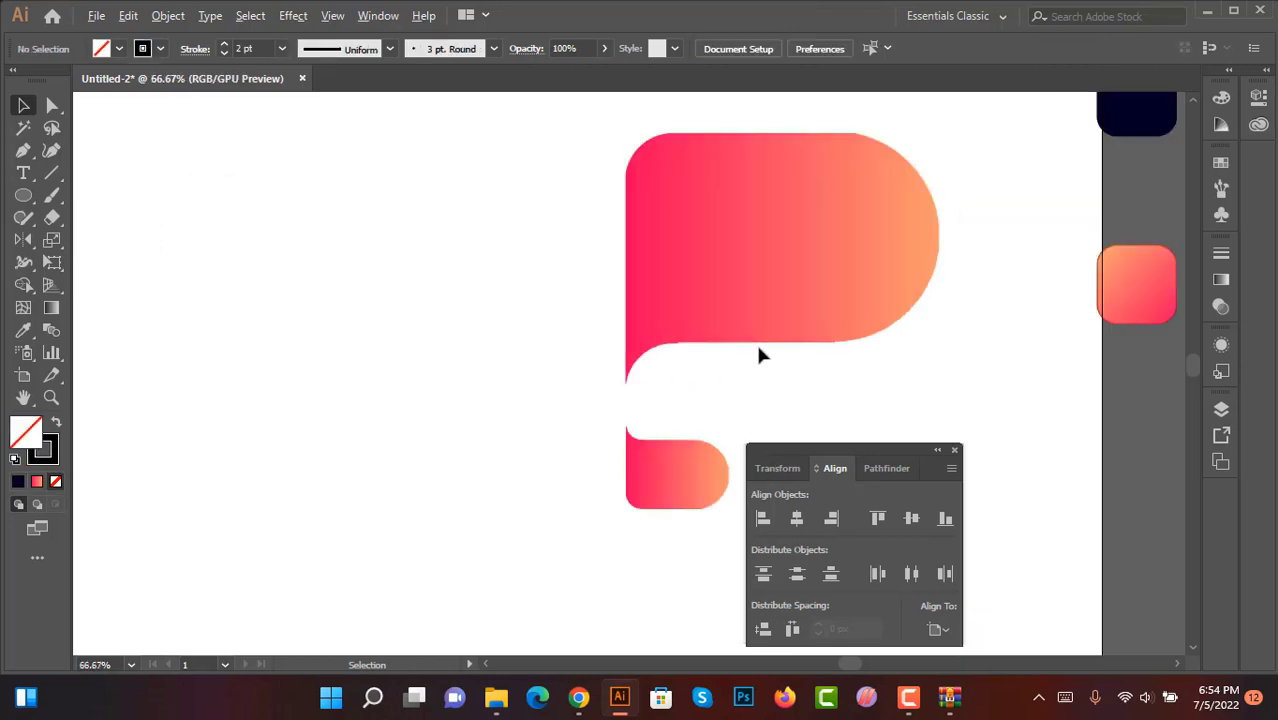
{"action": "left_click_drag", "start_coordinate": [668, 458], "coordinate": [662, 421]}
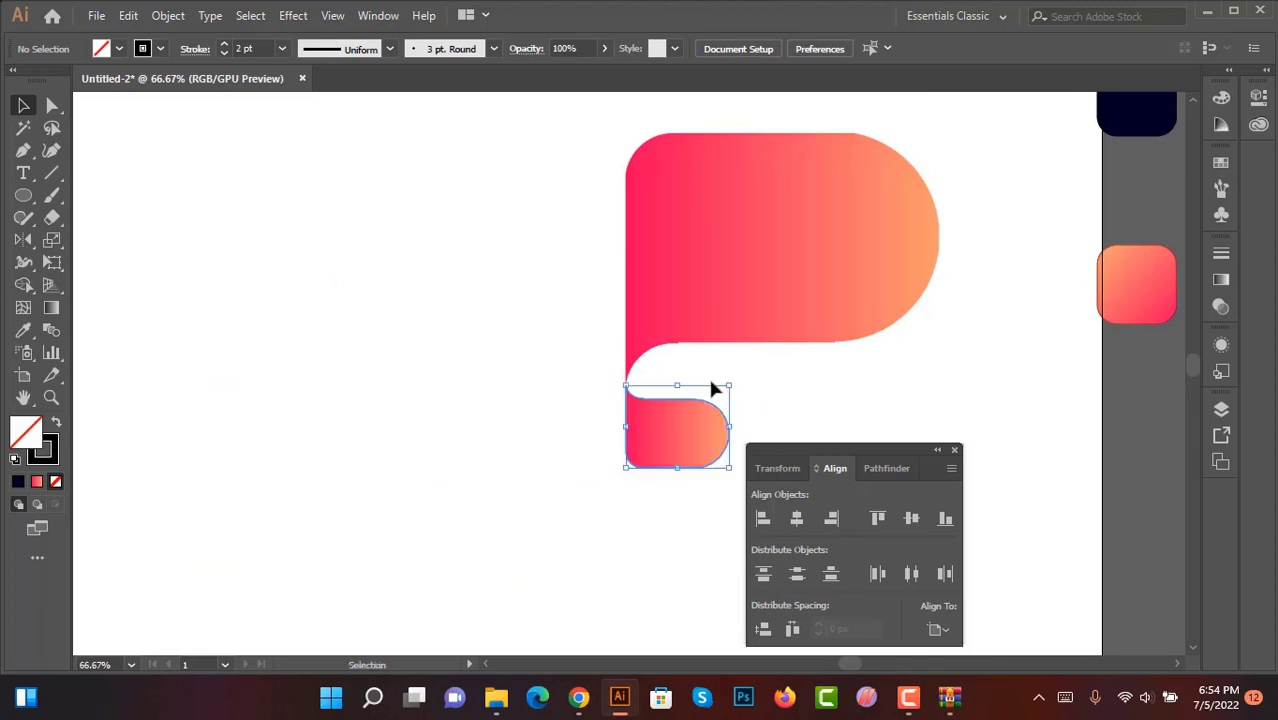
{"action": "left_click", "coordinate": [700, 372]}
- Group the two logo shapes and centre the group horizontally and vertically on the artboard
{"action": "scroll", "coordinate": [607, 320], "scroll_direction": "down", "scroll_amount": 3}
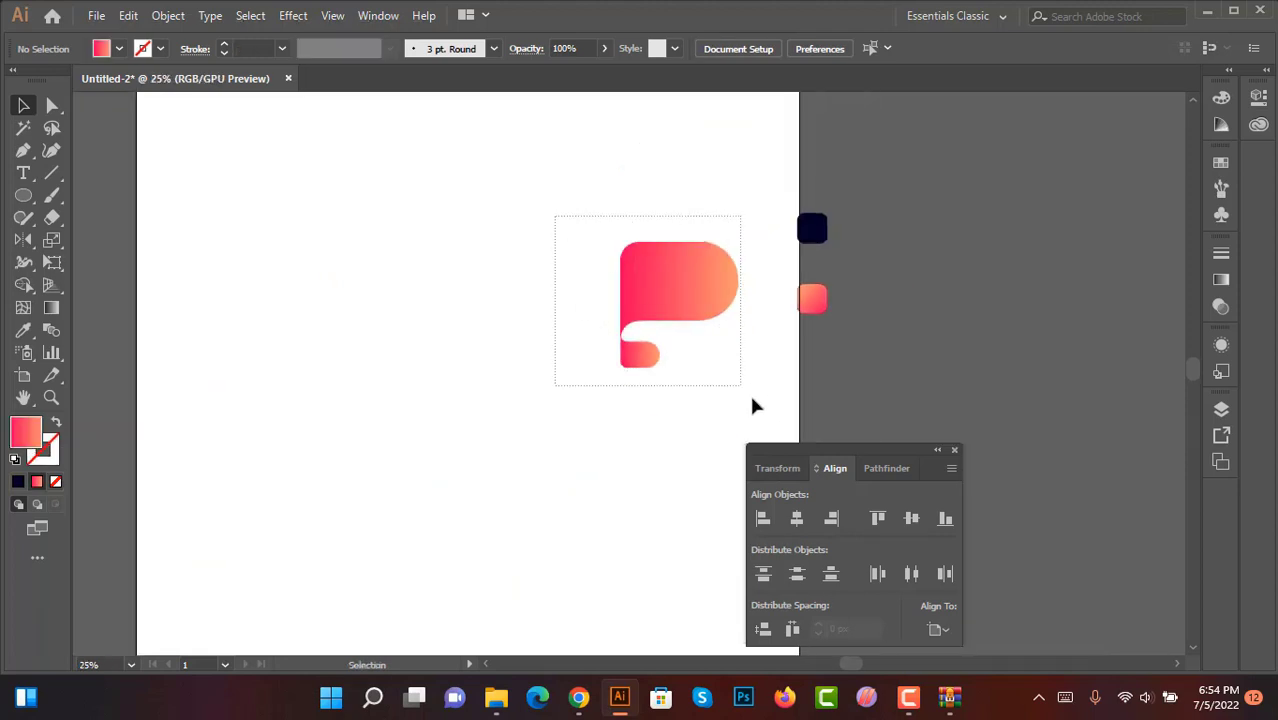
{"action": "left_click_drag", "start_coordinate": [752, 399], "coordinate": [750, 398]}
{"action": "key", "text": "ctrl+g"}
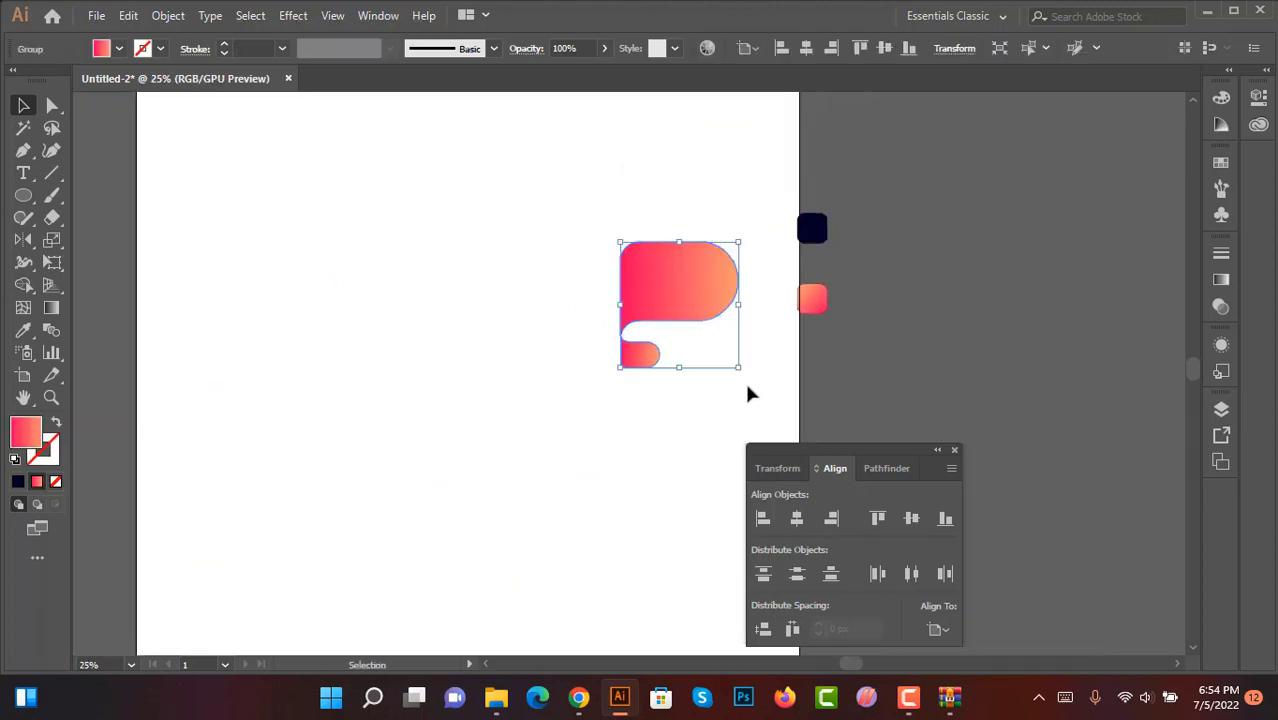
{"action": "left_click", "coordinate": [797, 518]}
{"action": "left_click", "coordinate": [911, 518]}
- Enlarge the grouped logo proportionally about its centre, keeping it in the middle of the artboard
{"action": "scroll", "coordinate": [650, 323], "scroll_direction": "down", "scroll_amount": 1}
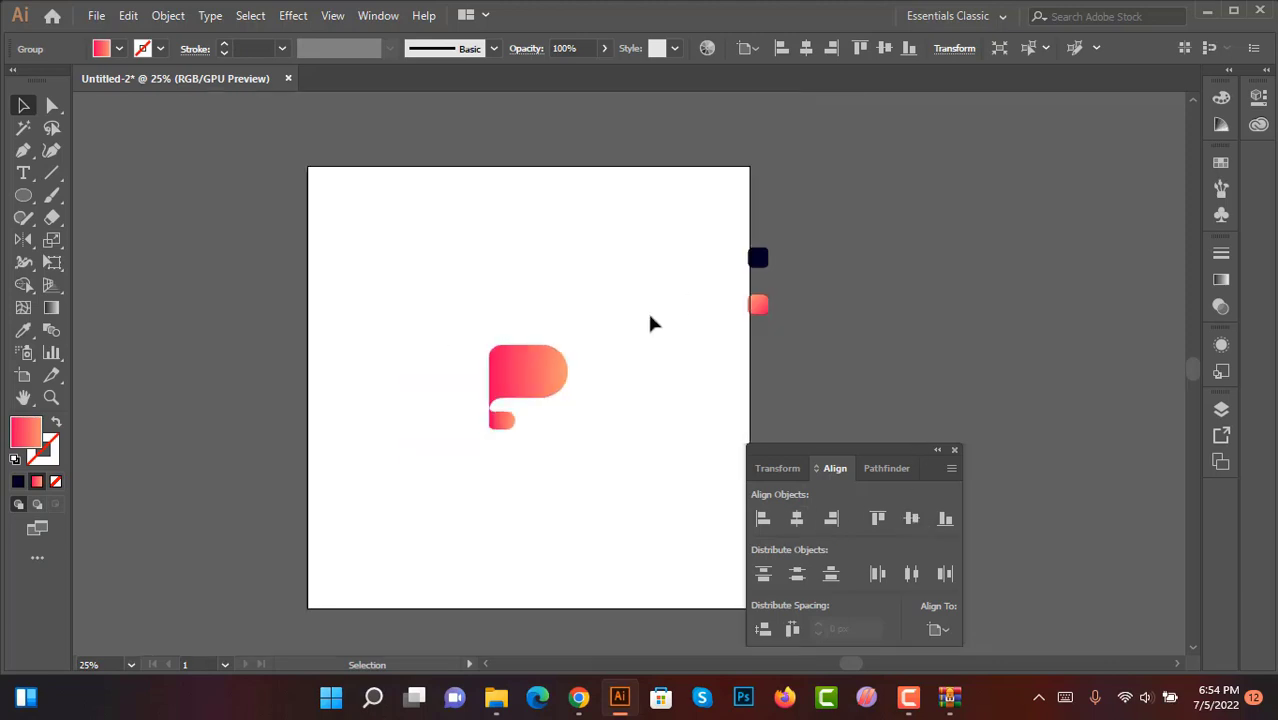
{"action": "left_click", "coordinate": [650, 323]}
{"action": "left_click_drag", "start_coordinate": [420, 285], "coordinate": [582, 450]}
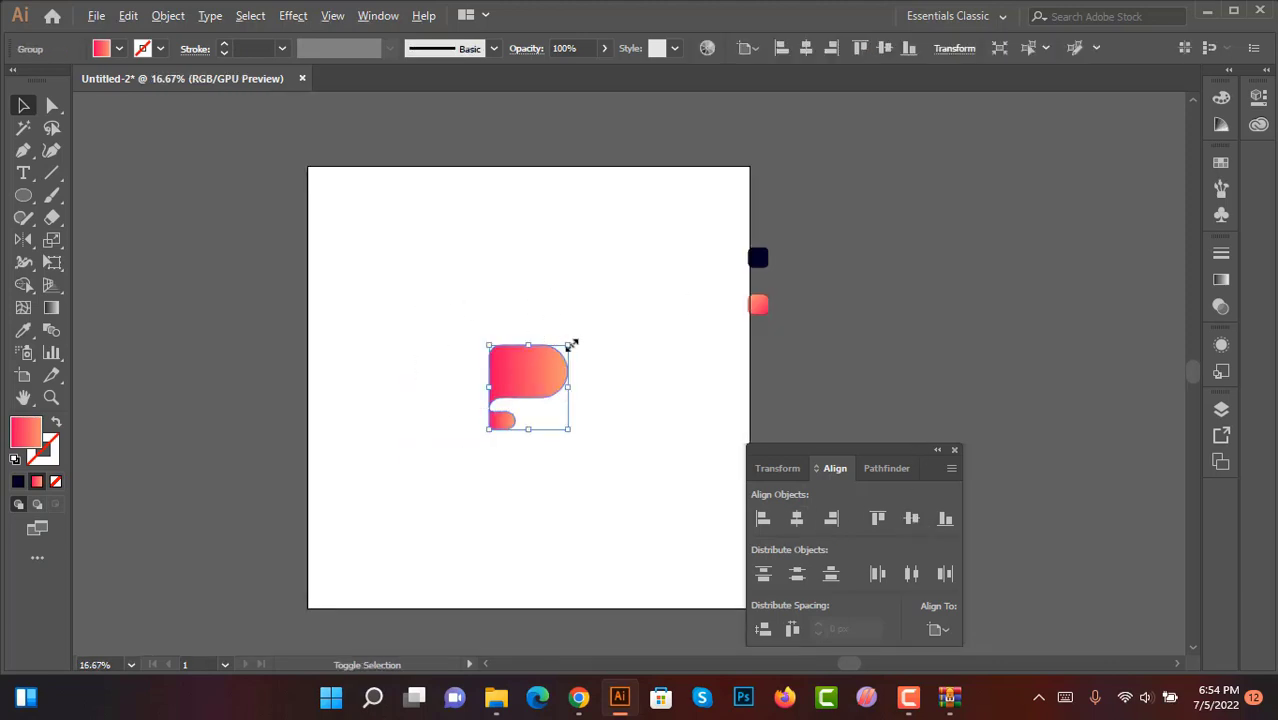
{"action": "left_click_drag", "start_coordinate": [572, 344], "coordinate": [583, 332]}
{"action": "left_click", "coordinate": [351, 223]}
- Create a 2000 × 2000 px rectangle with the Rectangle tool for the logo's background
{"action": "scroll", "coordinate": [346, 213], "scroll_direction": "down", "scroll_amount": 1}
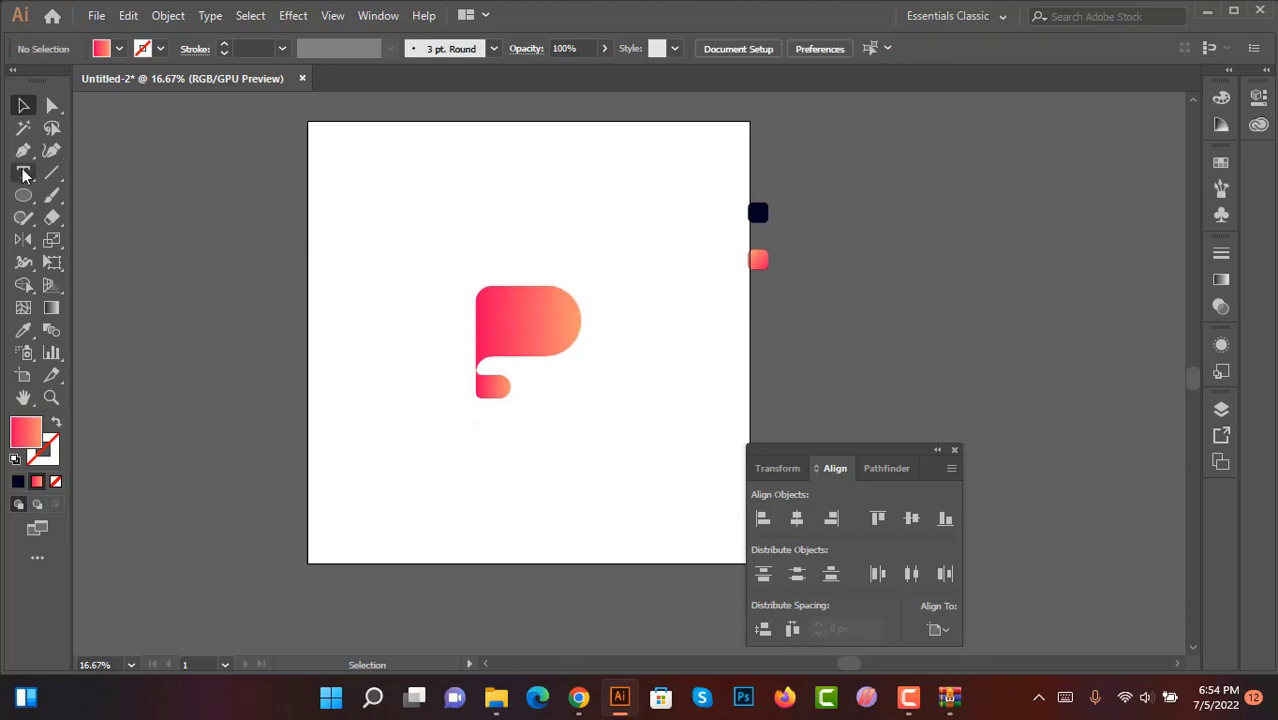
{"action": "left_click_drag", "start_coordinate": [23, 195], "coordinate": [105, 191]}
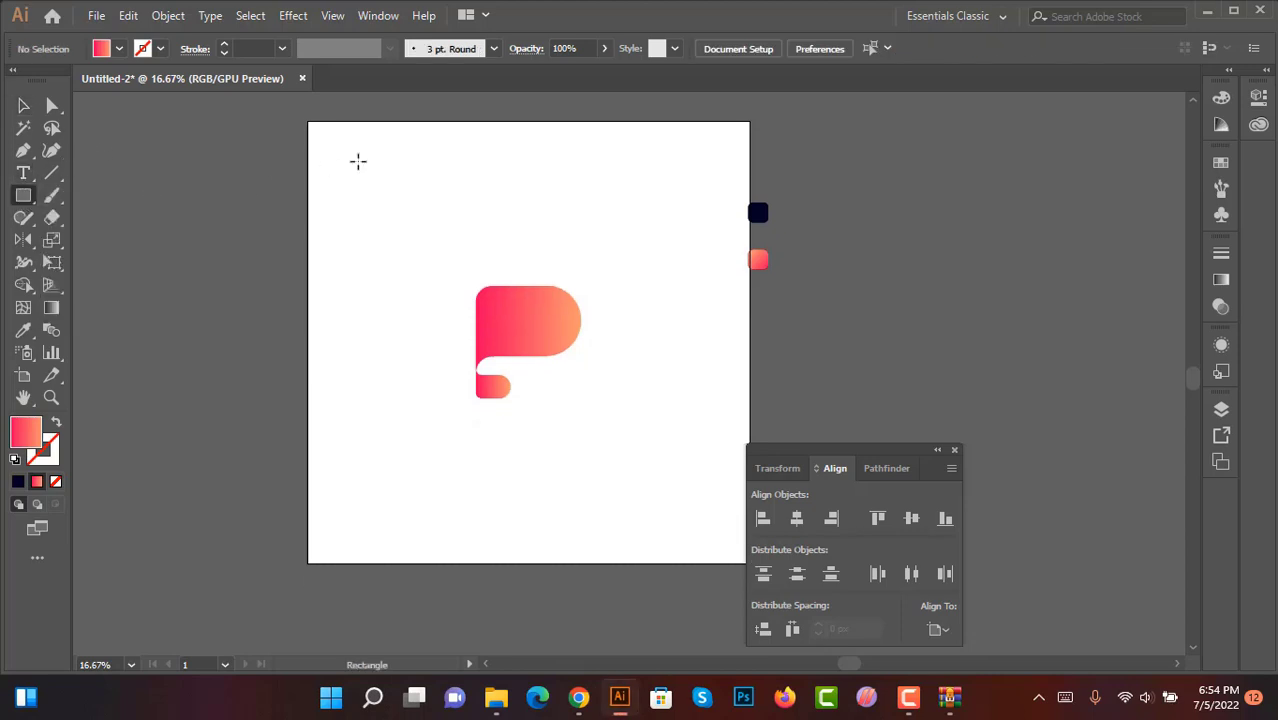
{"action": "left_click", "coordinate": [376, 168]}
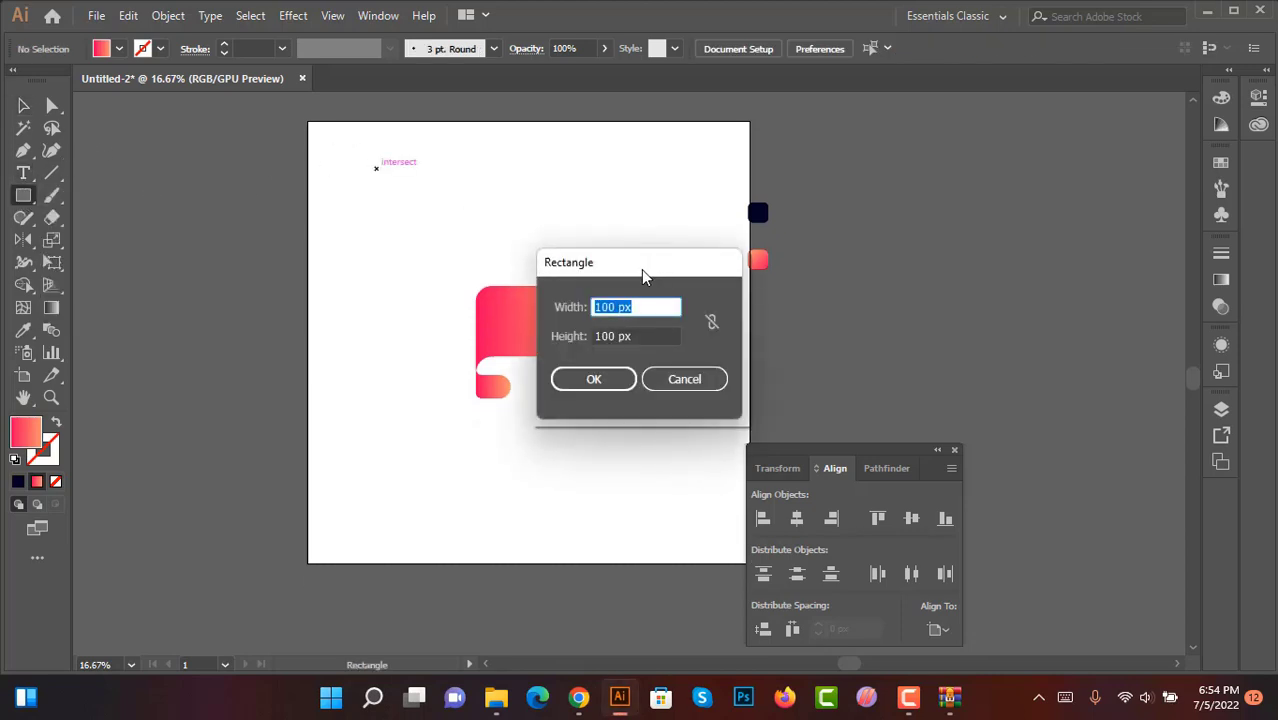
{"action": "type", "text": "2000"}
{"action": "key", "text": "Tab"}
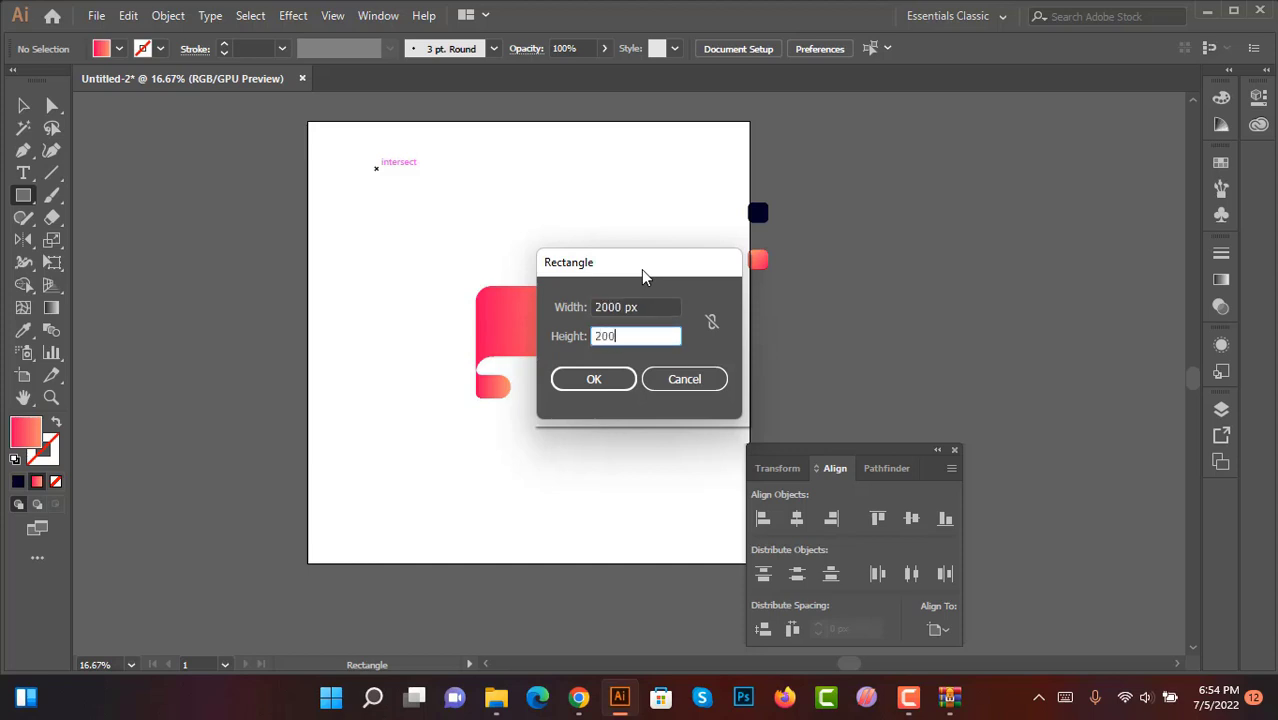
{"action": "key", "text": "Return"}
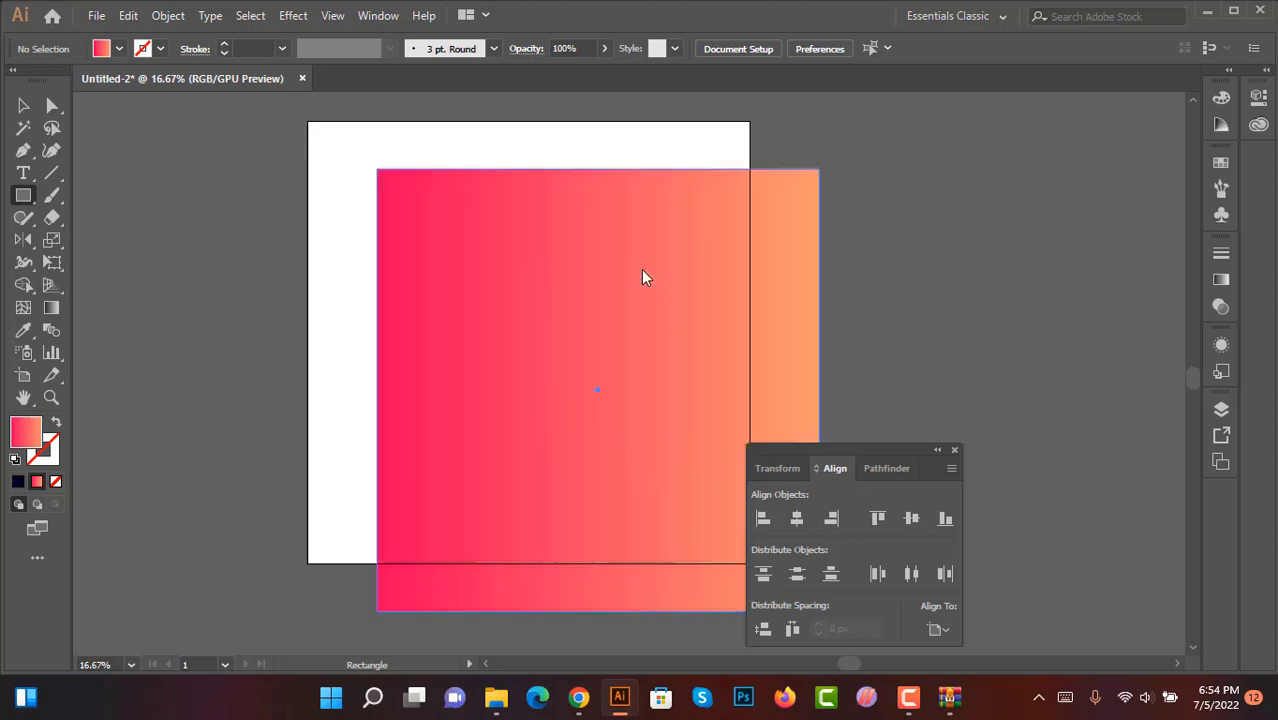
- Align the large square to the artboard's right edge and vertical centre so that it covers the artboard
{"action": "left_click", "coordinate": [23, 105]}
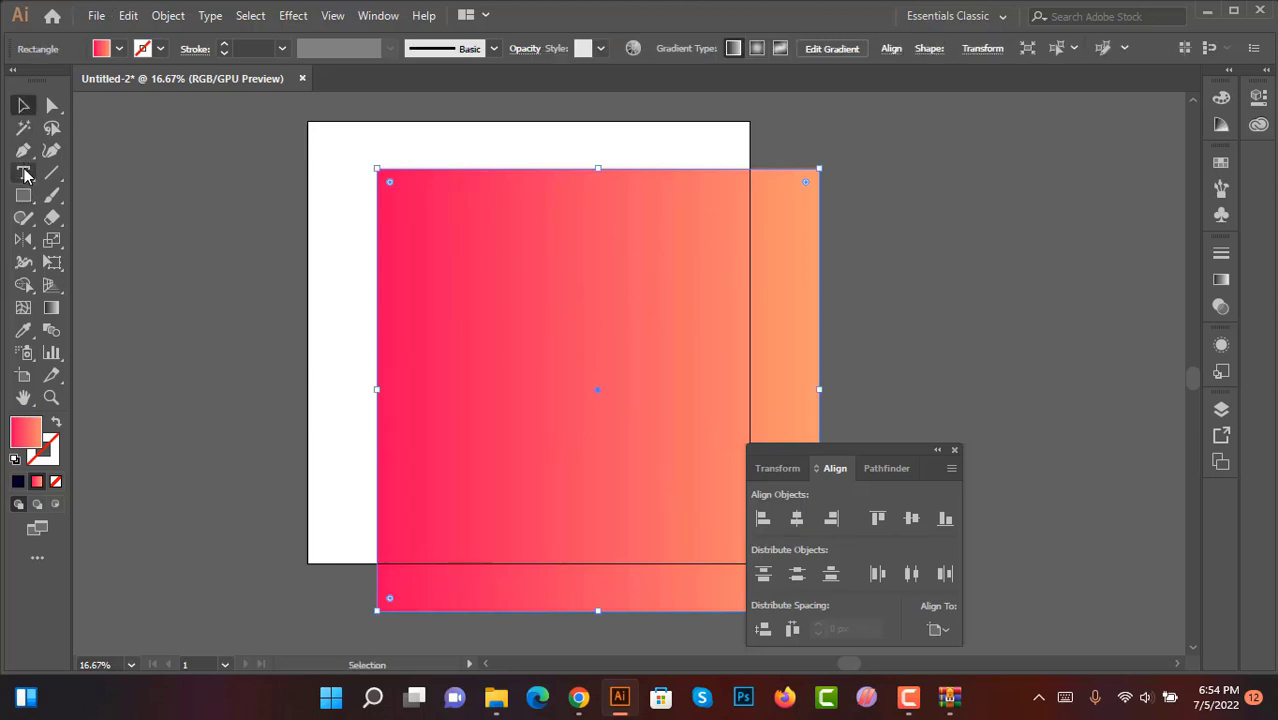
{"action": "left_click", "coordinate": [831, 519]}
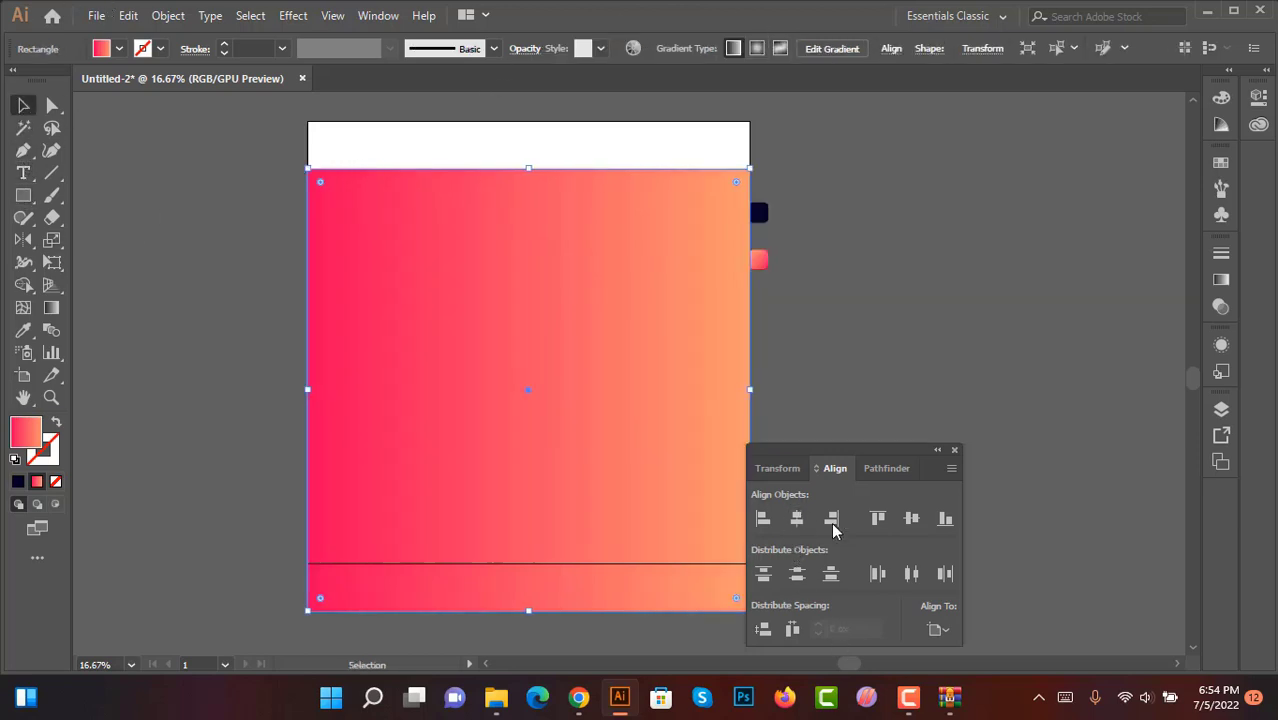
{"action": "left_click", "coordinate": [911, 519]}
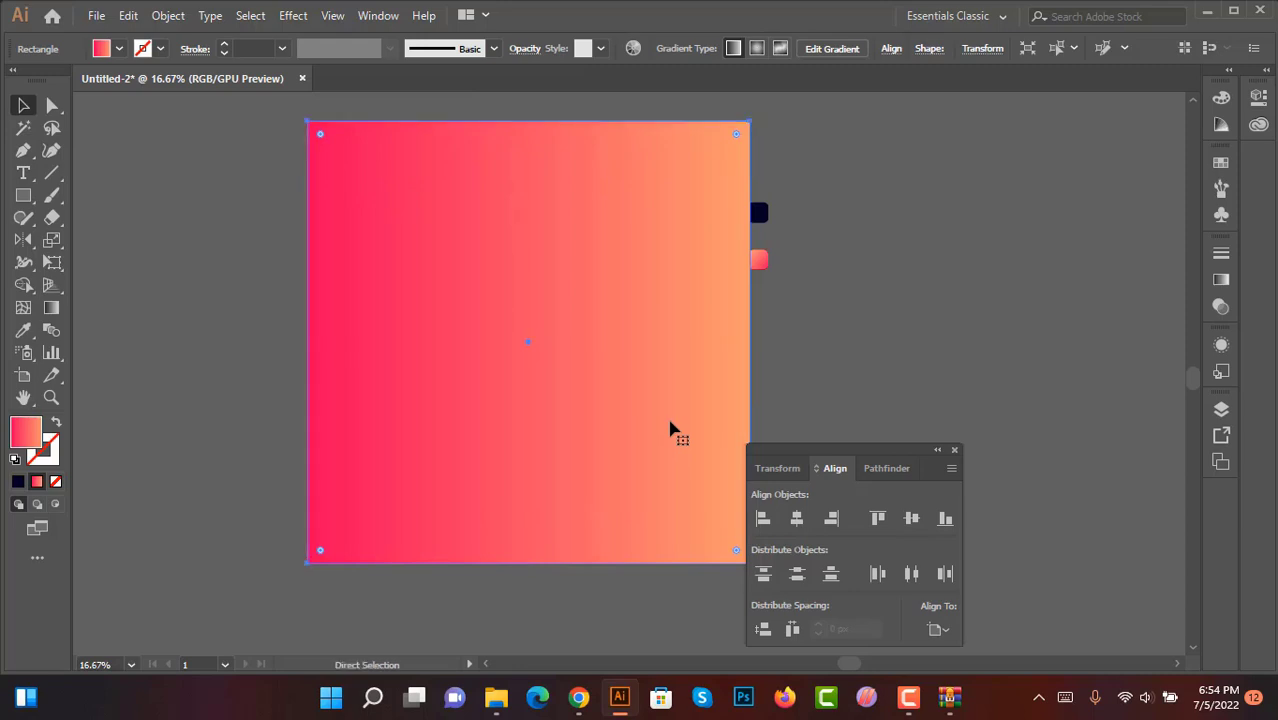
- Send the large background square behind the logo and fill it with the dark navy sampled from the colour swatch square
{"action": "key", "text": "ctrl+shift+bracketleft"}
{"action": "left_click", "coordinate": [23, 330]}
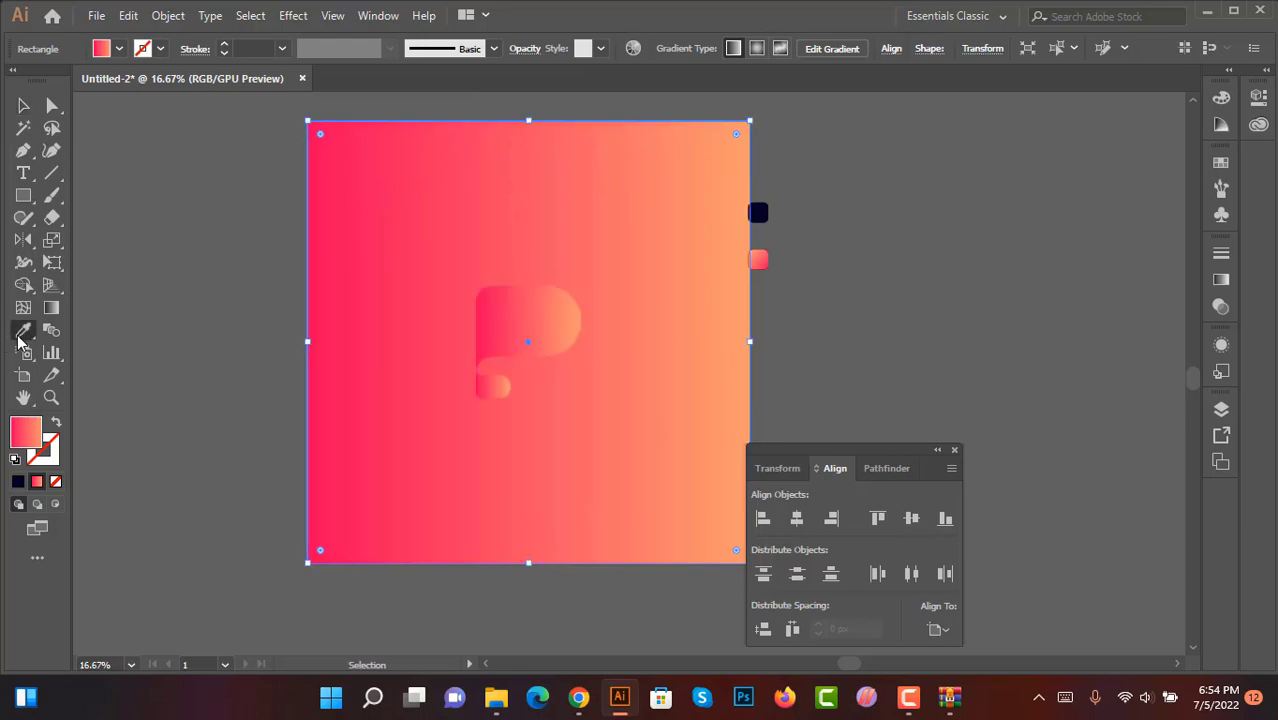
{"action": "left_click", "coordinate": [756, 212]}
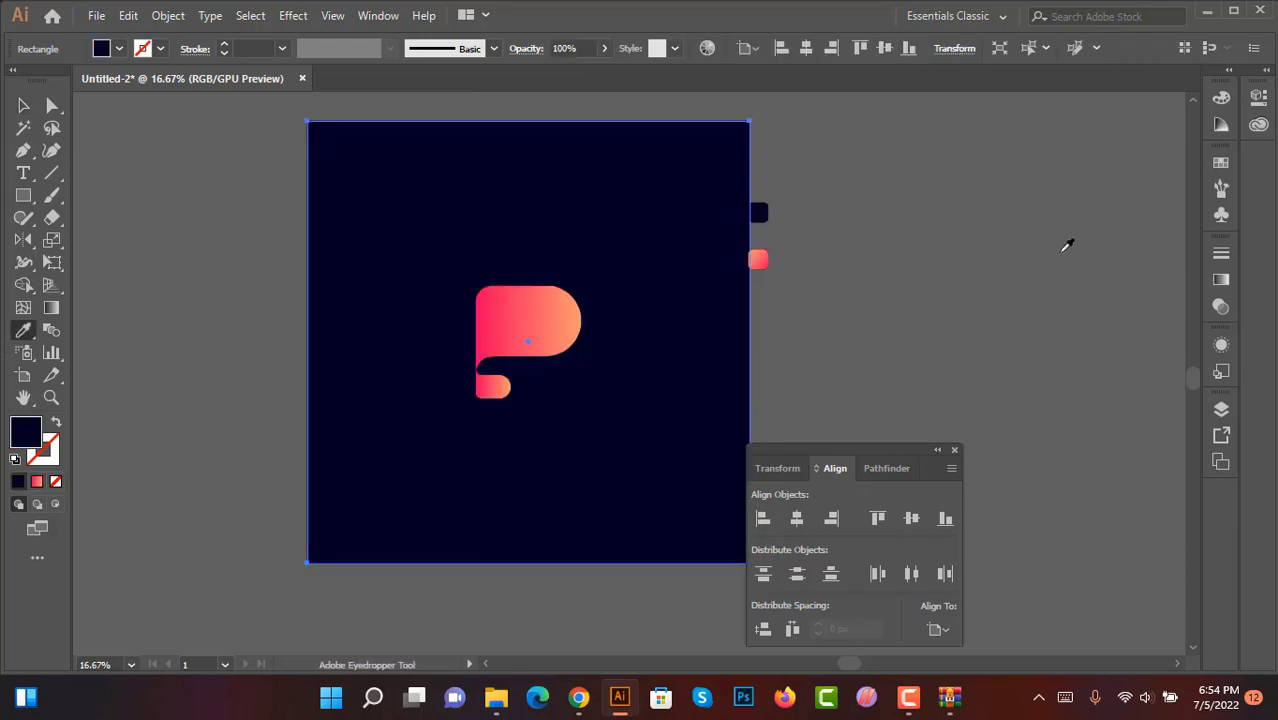
{"action": "left_click", "coordinate": [23, 104]}
{"action": "left_click", "coordinate": [839, 188]}
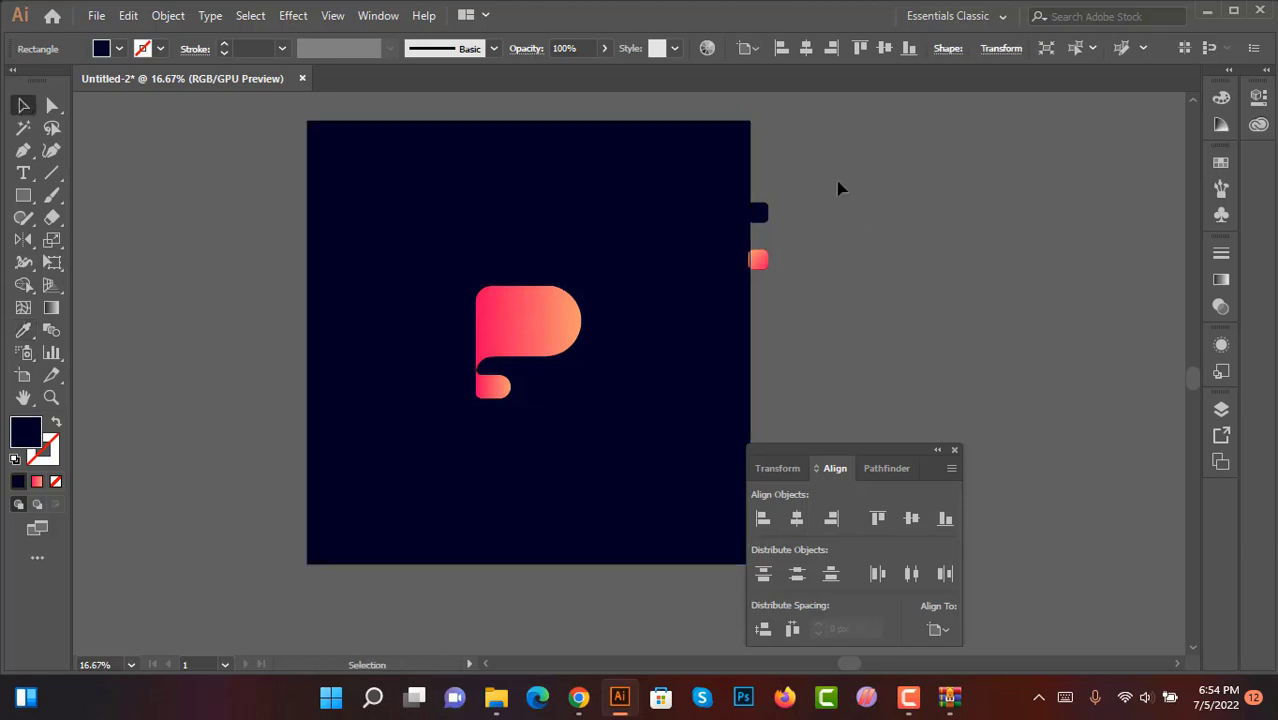
- Delete the navy and gradient colour sample squares beside the artboard
{"action": "scroll", "coordinate": [838, 186], "scroll_direction": "up", "scroll_amount": 1}
{"action": "left_click", "coordinate": [690, 354]}
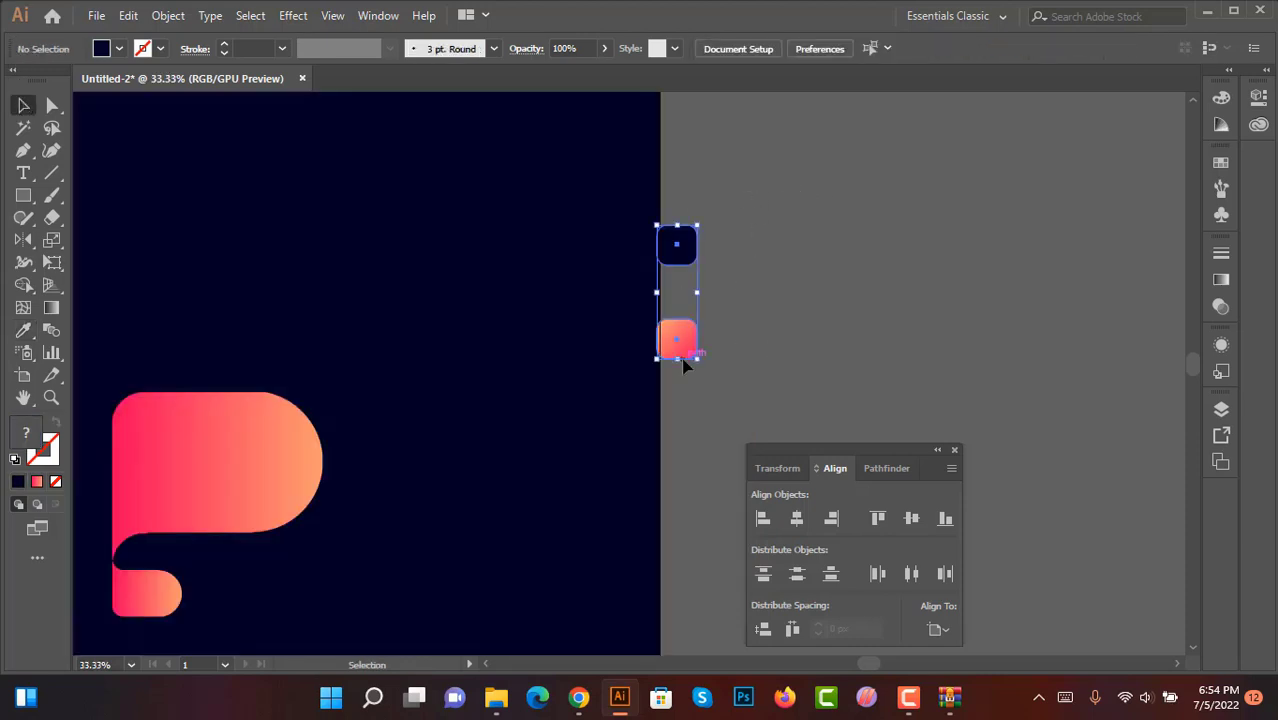
{"action": "key", "text": "Delete"}
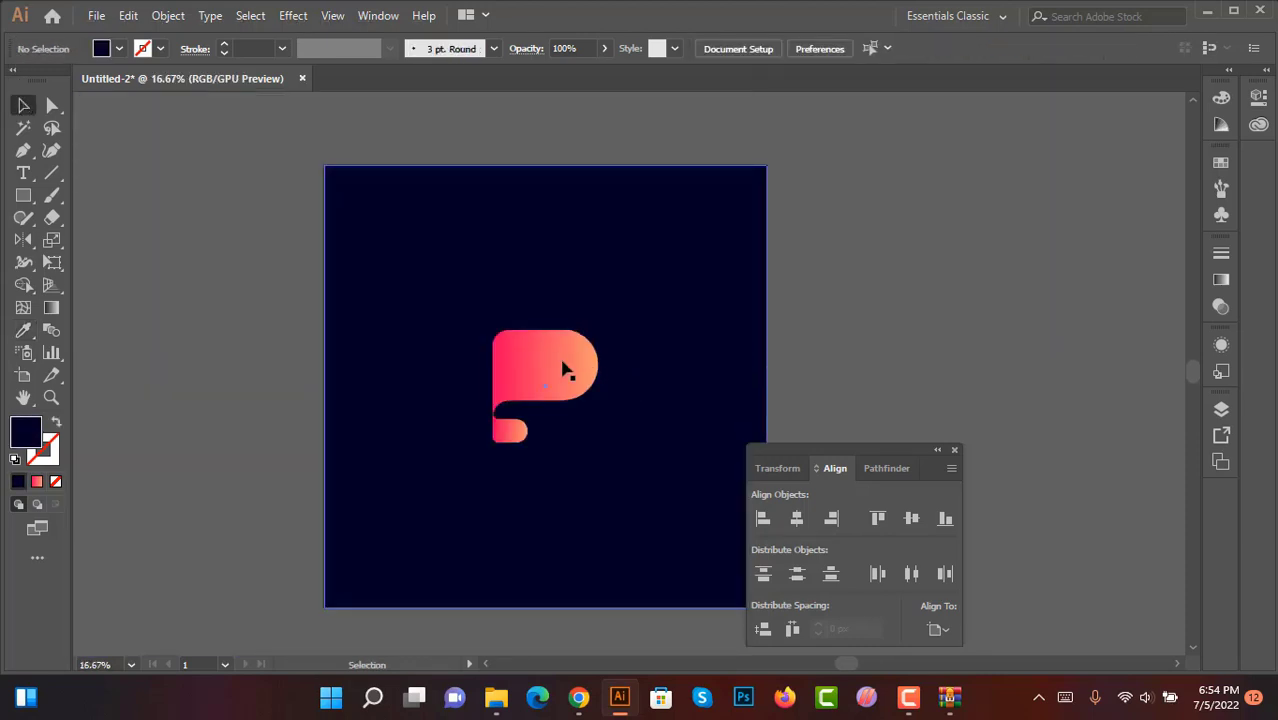
- Enlarge the grouped logo slightly and proportionally about its centre on the navy background
{"action": "left_click", "coordinate": [566, 366]}
{"action": "left_click_drag", "start_coordinate": [597, 331], "coordinate": [621, 295]}
{"action": "left_click", "coordinate": [835, 328]}
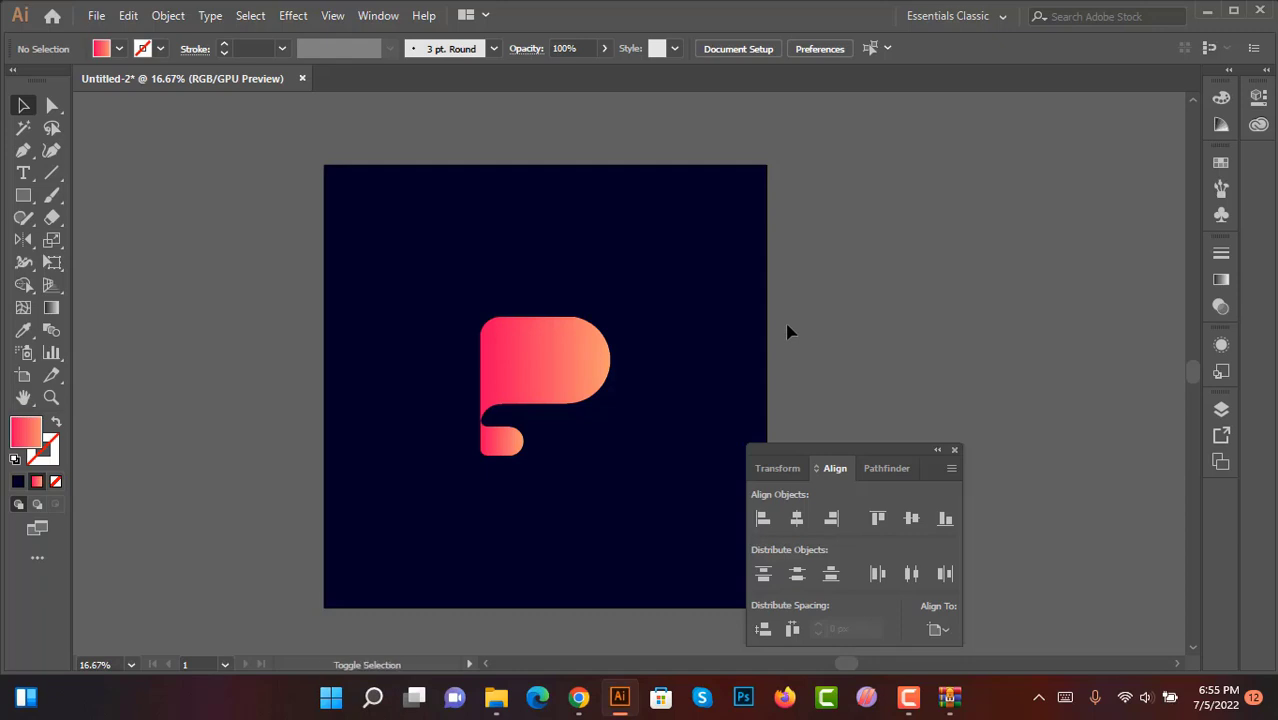
- Export the artwork with Save for Web as a 2000 × 2000 px JPEG named Untitled-2 in the desktop's New folder
{"action": "key", "text": "ctrl+alt+shift+s"}
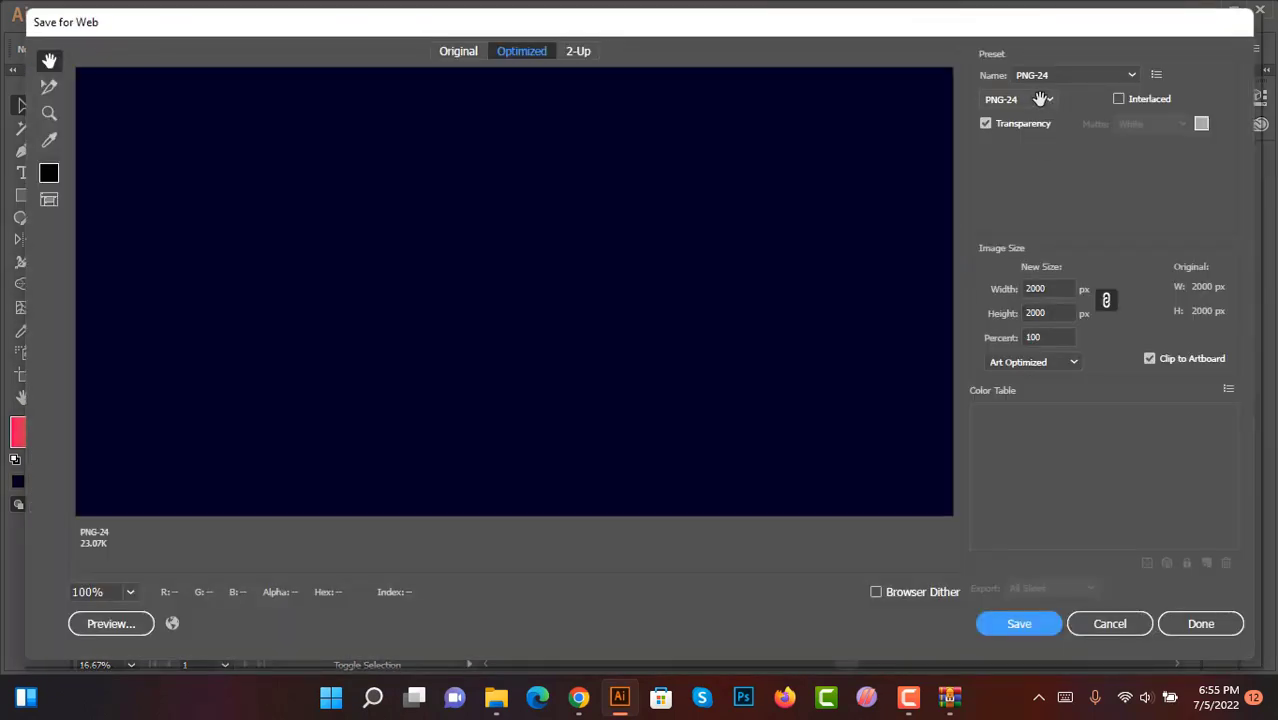
{"action": "left_click", "coordinate": [1038, 100]}
{"action": "left_click", "coordinate": [1012, 135]}
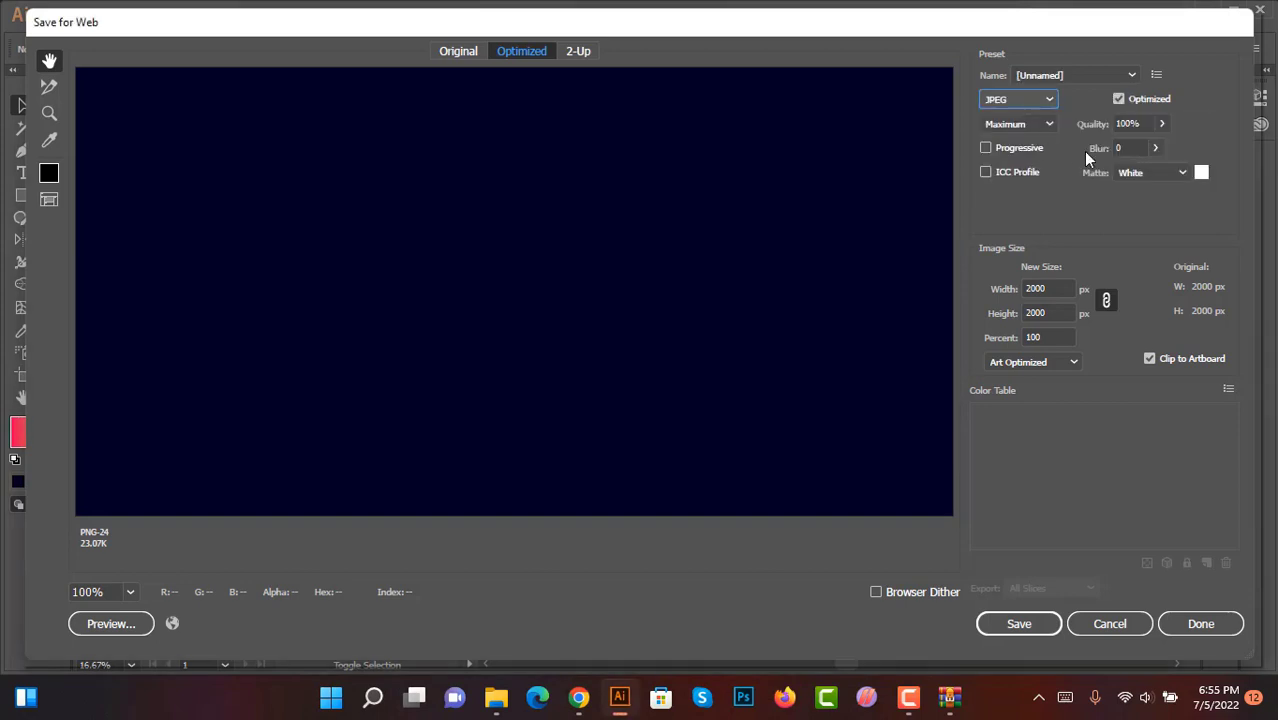
{"action": "left_click", "coordinate": [1025, 626]}
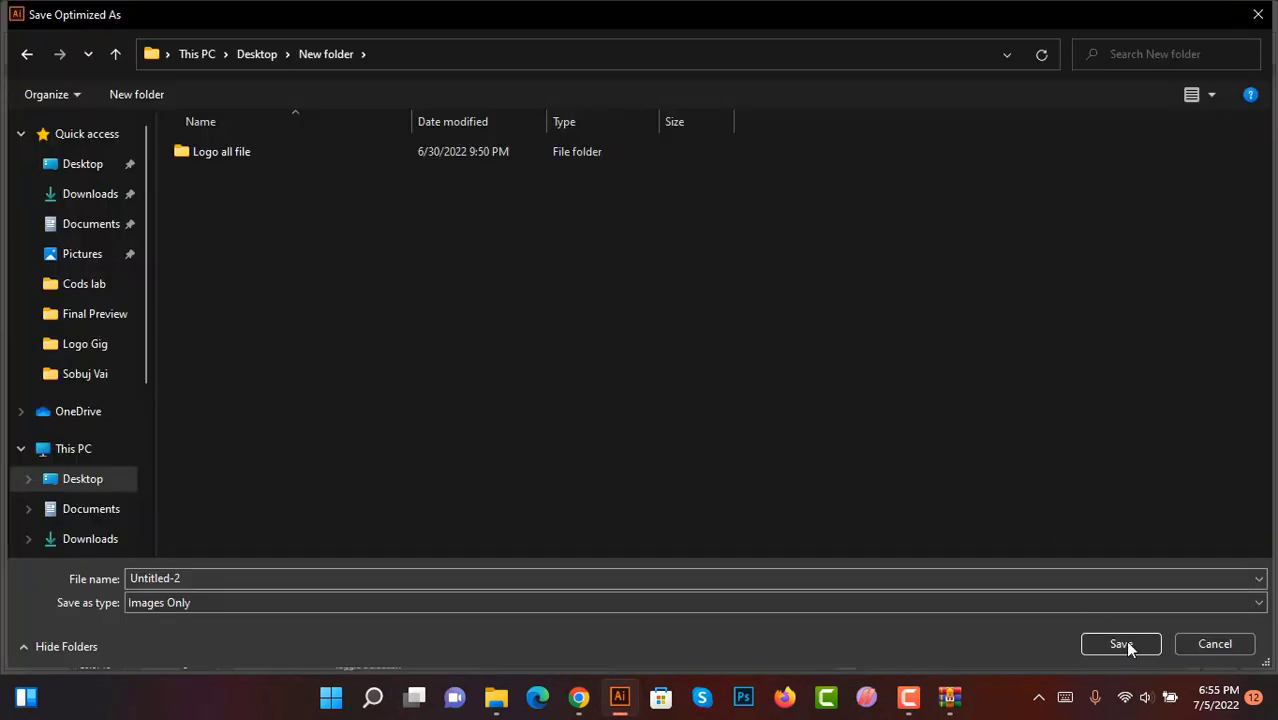
{"action": "left_click", "coordinate": [1125, 641]}
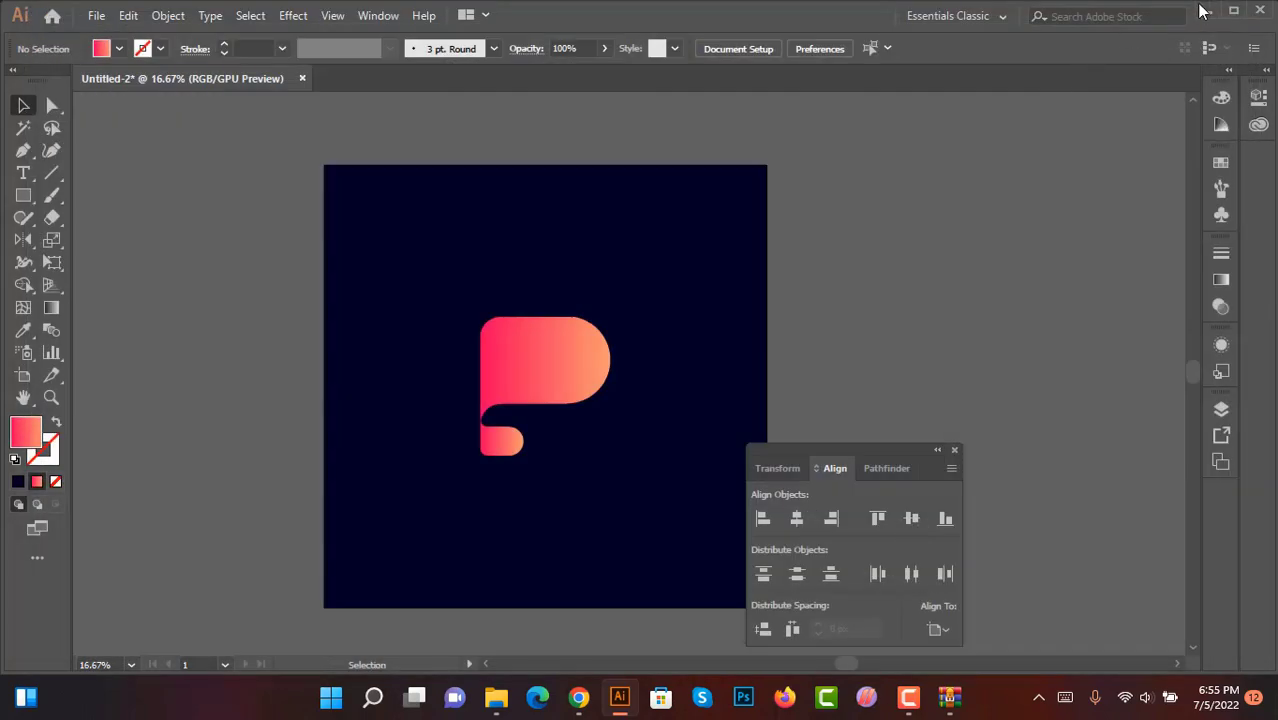
- Switch to File Explorer and open the exported Untitled-2 image from New folder to check it
{"action": "left_click", "coordinate": [1200, 12]}
{"action": "left_click", "coordinate": [417, 186]}
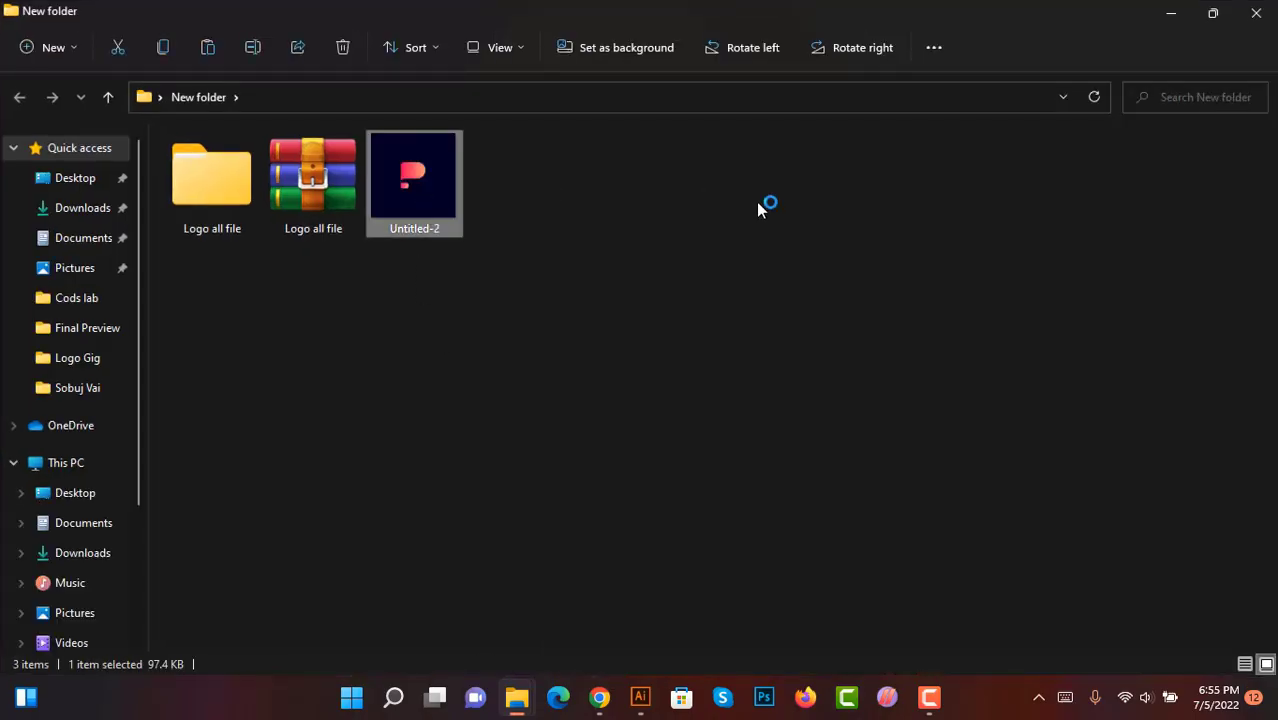